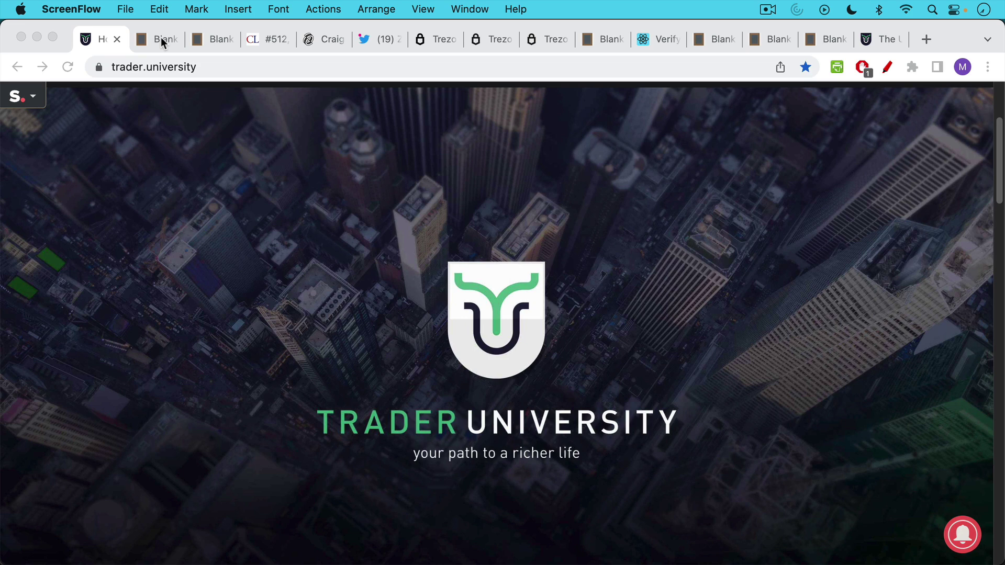
Step: Open the Blank Slate note 'What are signed Bitcoin messages?'
click(162, 40)
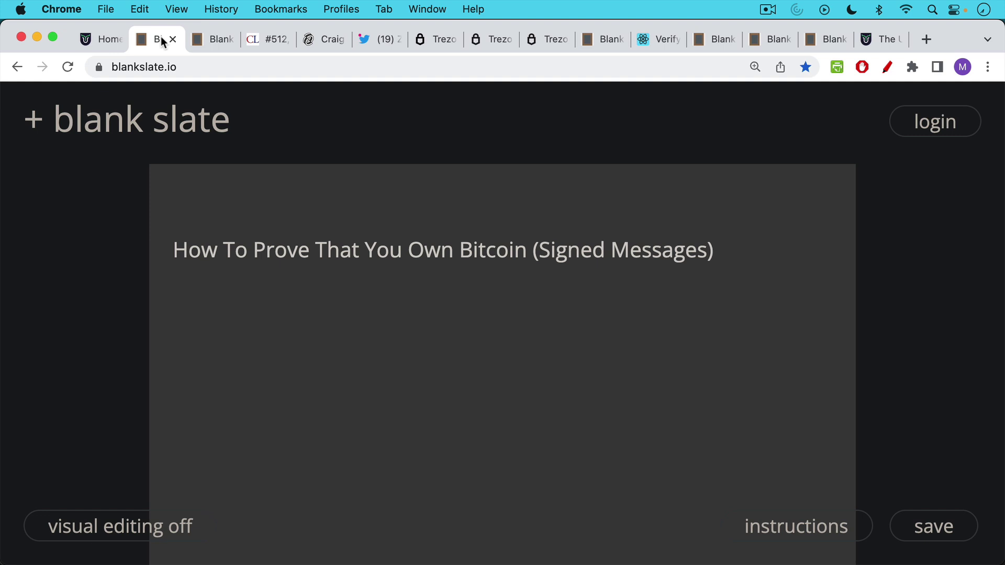
click(209, 41)
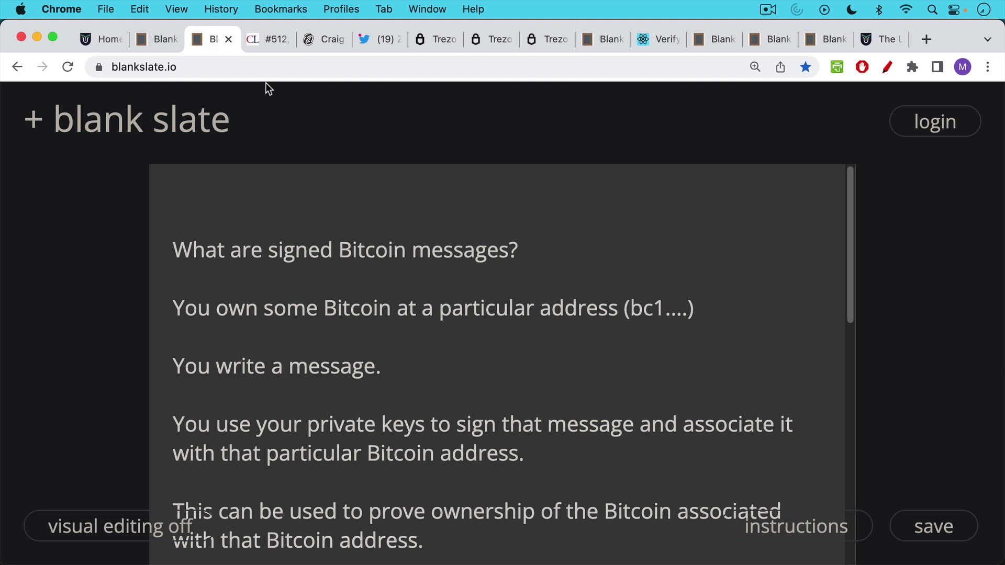
Step: Highlight 'bc1' and 'private key', then read down to the court-list paragraph
drag(630, 309, 665, 314)
drag(306, 425, 414, 426)
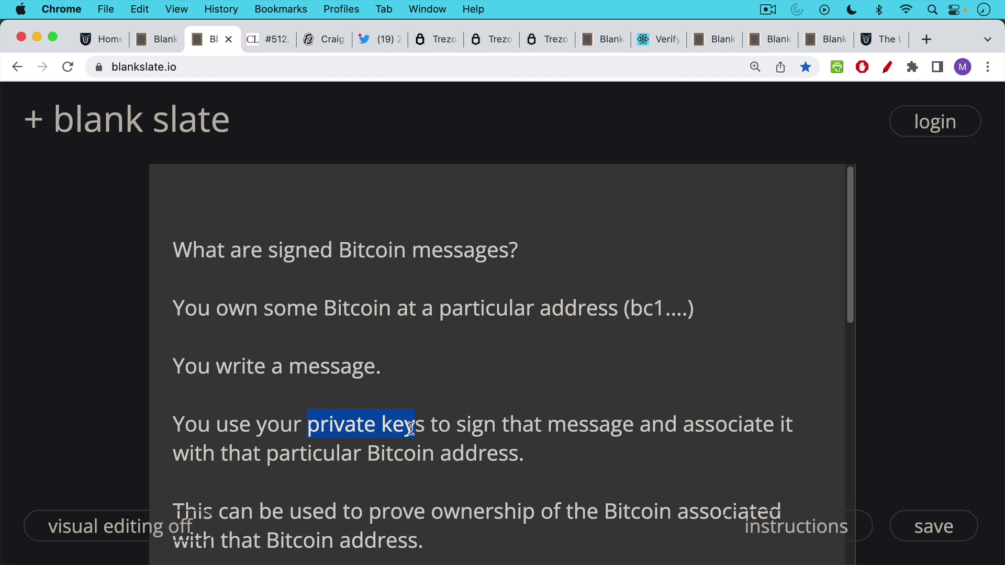
scroll(412, 428, down, 3)
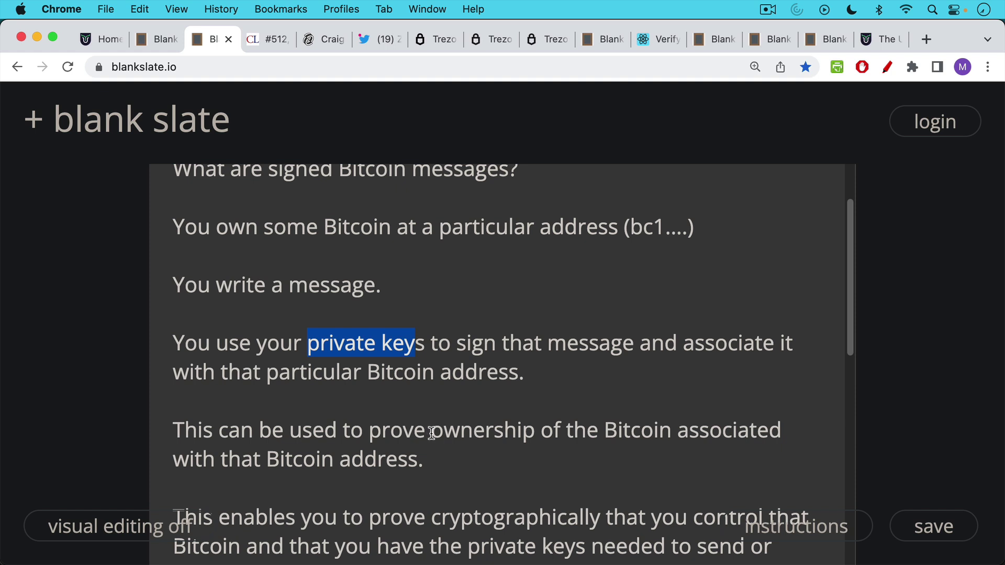
scroll(431, 434, down, 3)
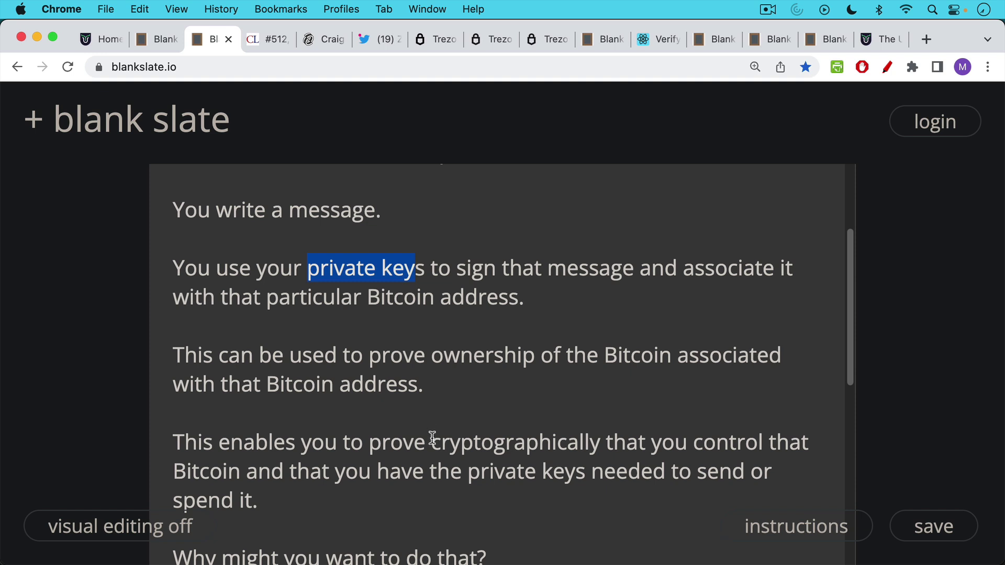
scroll(433, 439, down, 3)
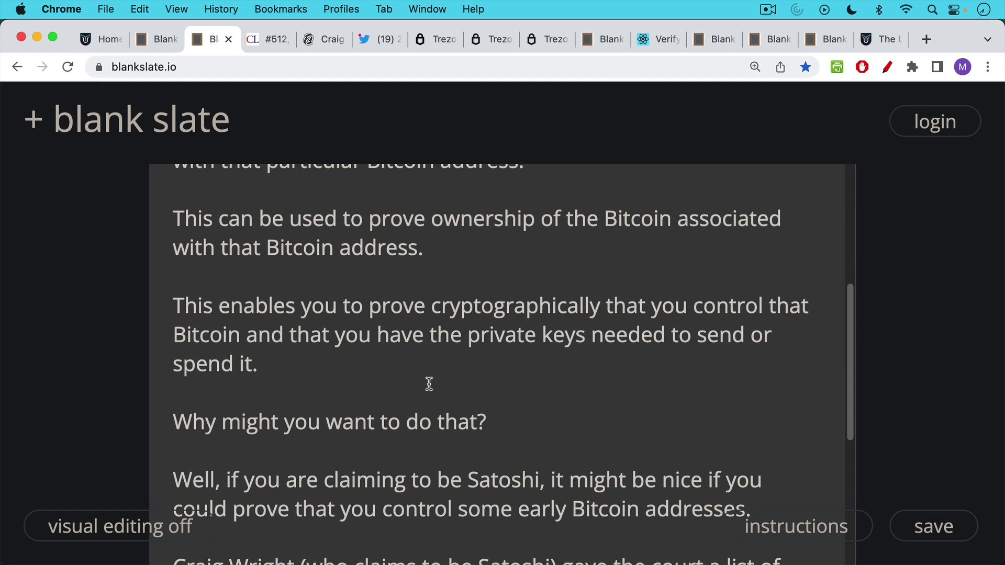
scroll(430, 384, down, 2)
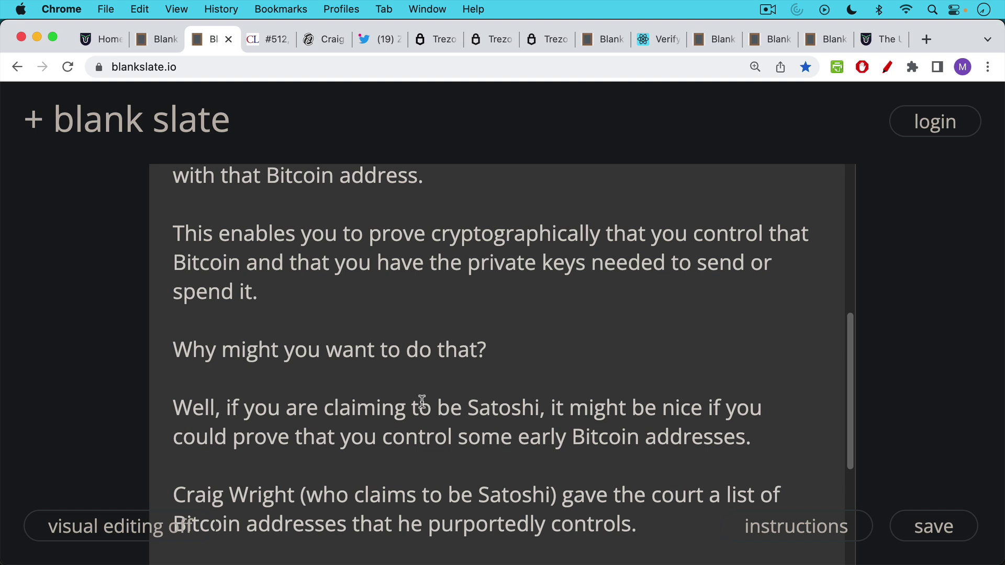
scroll(421, 405, down, 2)
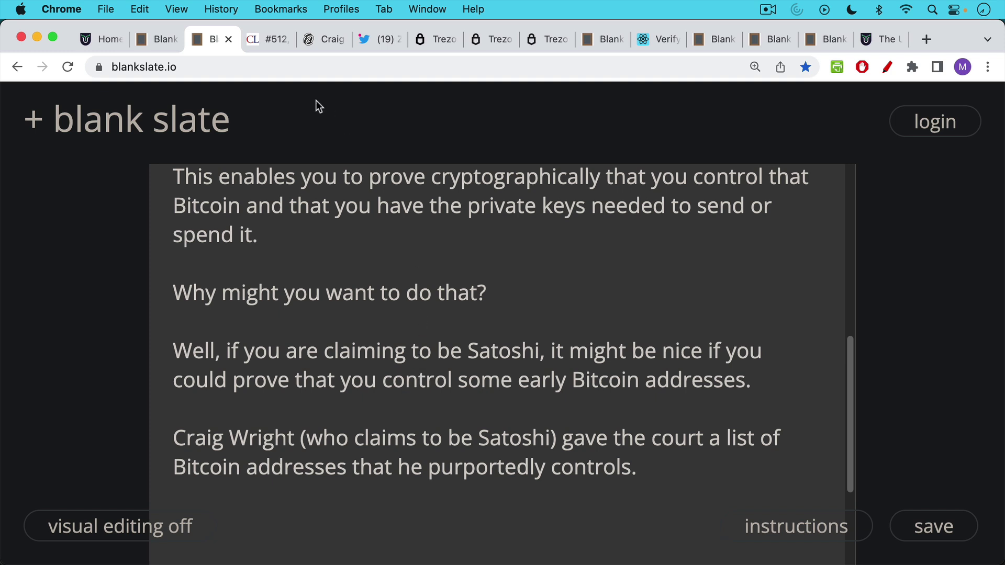
Step: Review page 2 of the CourtListener Exhibit 7 address table, then show the Decrypt fraud article
click(267, 40)
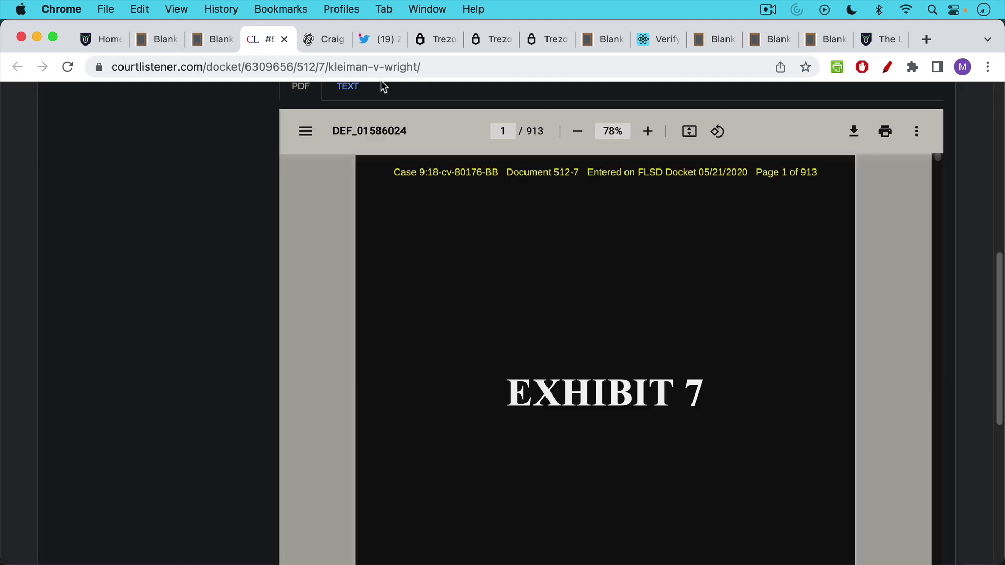
scroll(445, 272, down, 10)
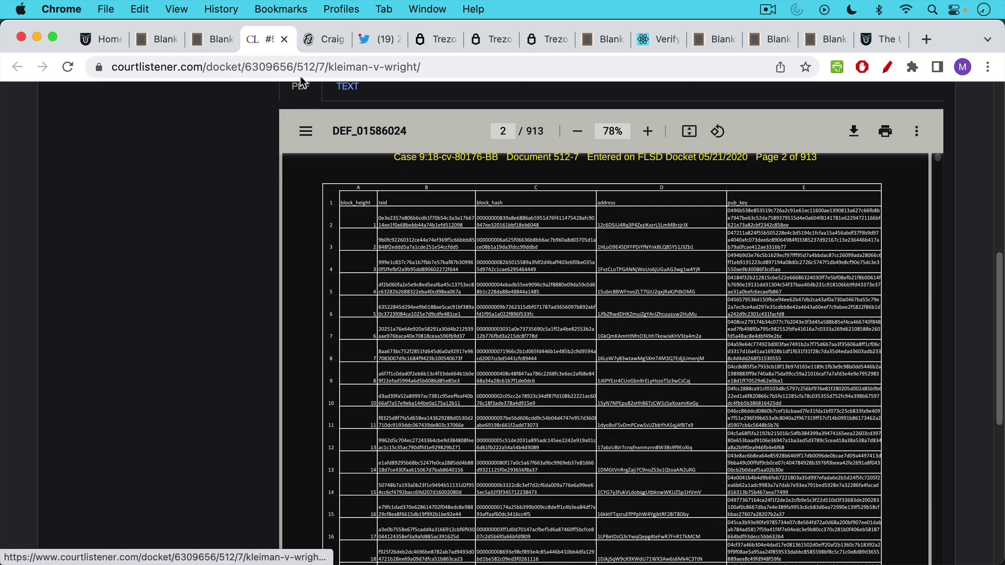
click(326, 39)
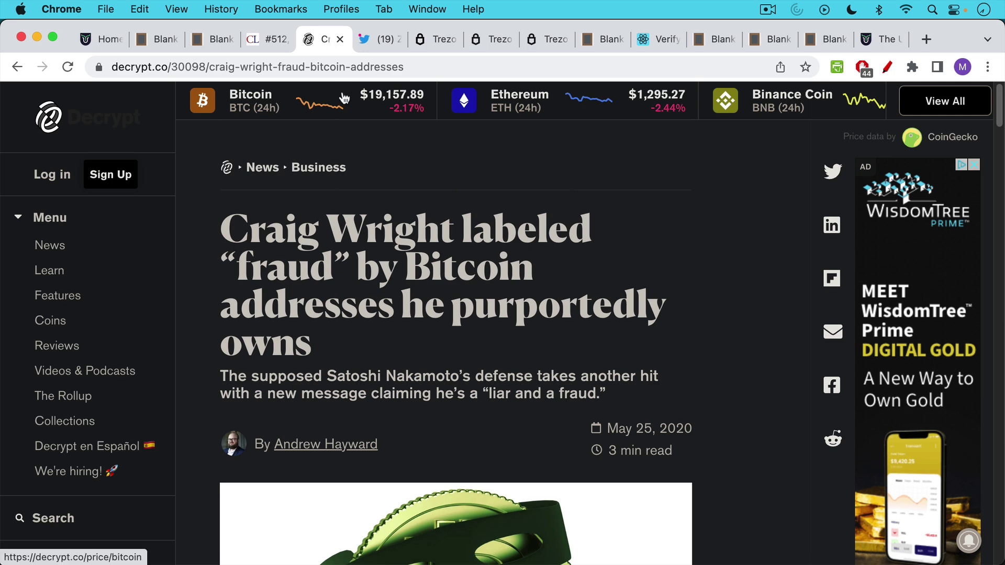
Step: Show the Twitter photo of the valid signed message calling the claimant a liar and fraud
click(379, 40)
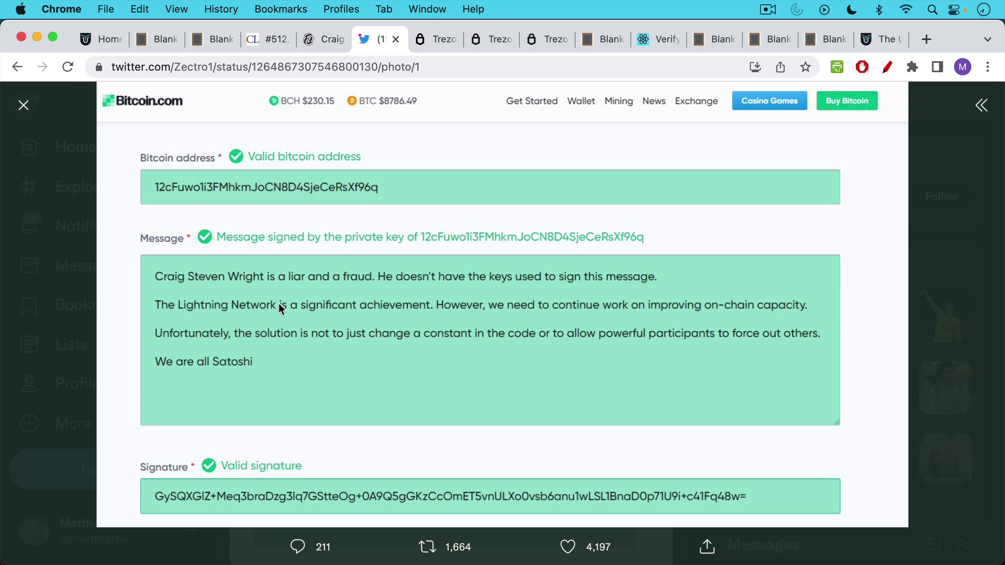
click(315, 34)
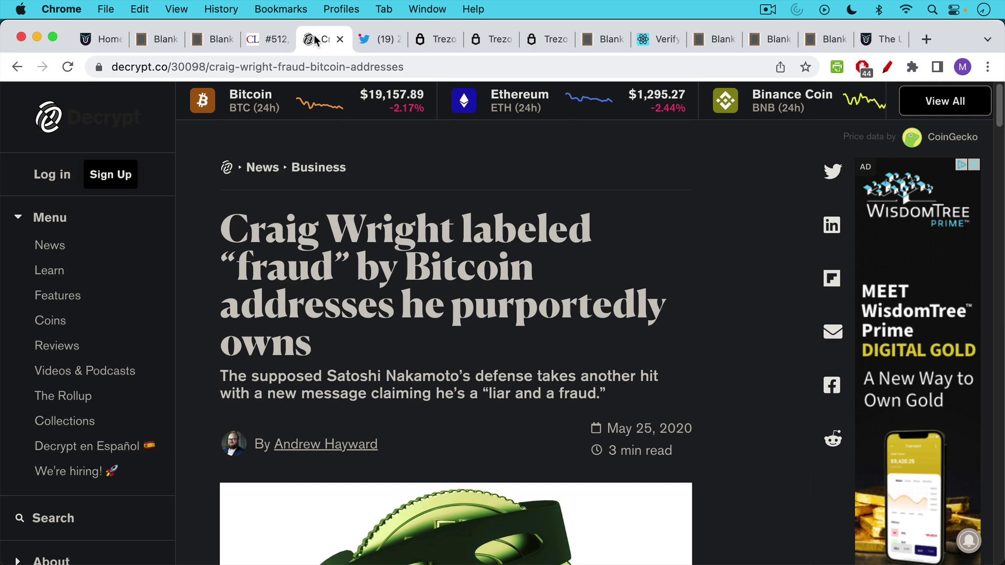
click(367, 42)
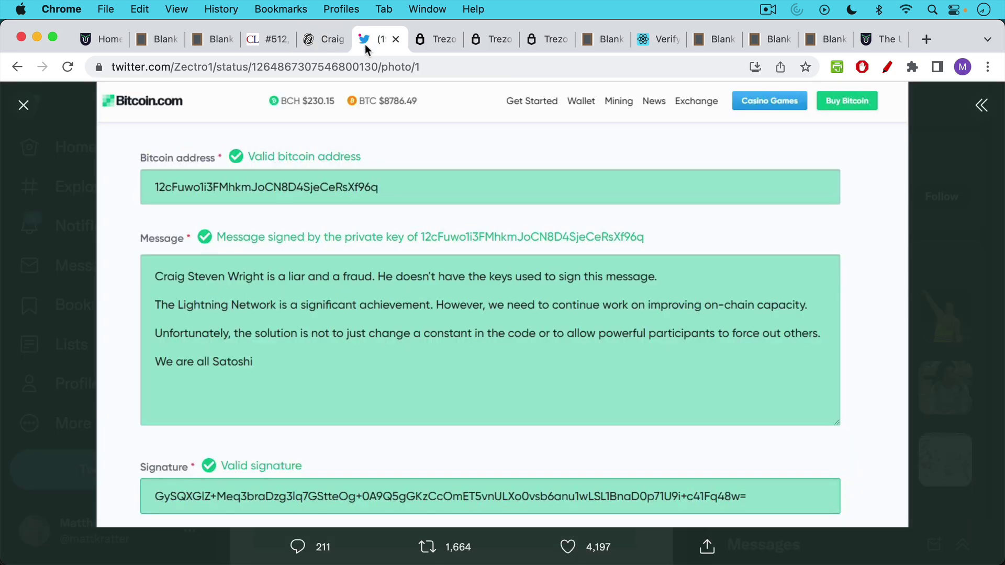
Step: Go through the Trezor pages to the Suite web dashboard and view the Bitcoin #1 account
click(432, 40)
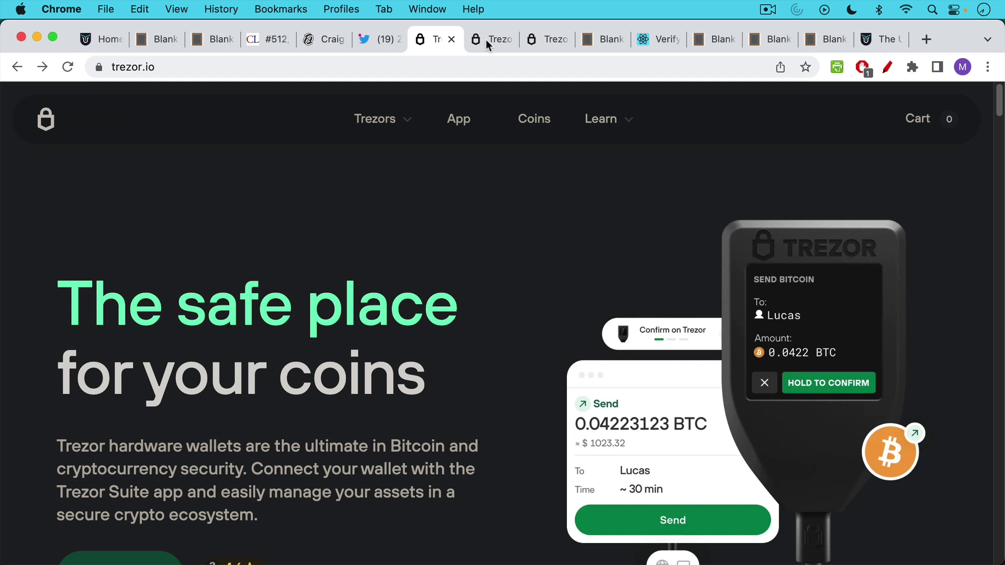
click(485, 40)
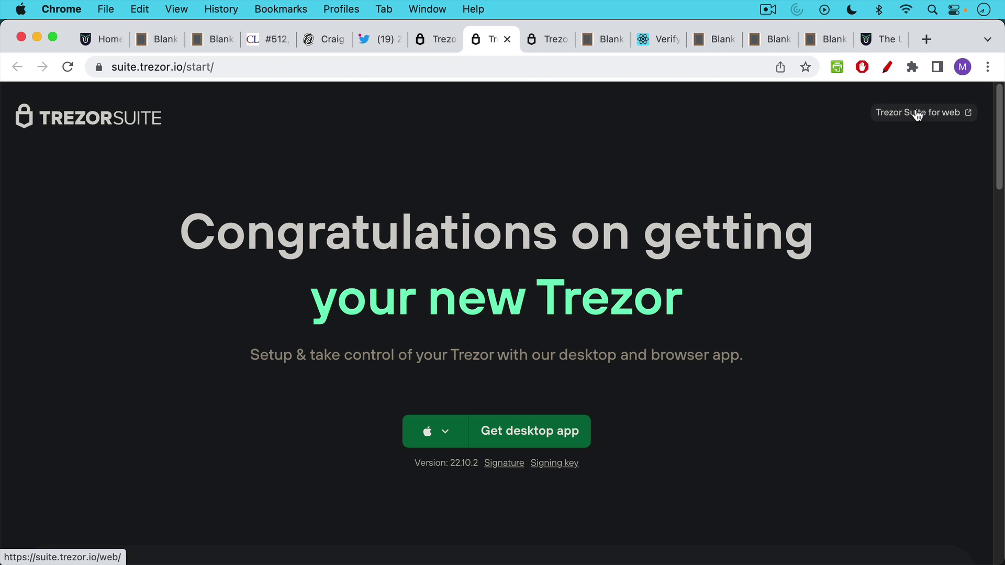
click(546, 38)
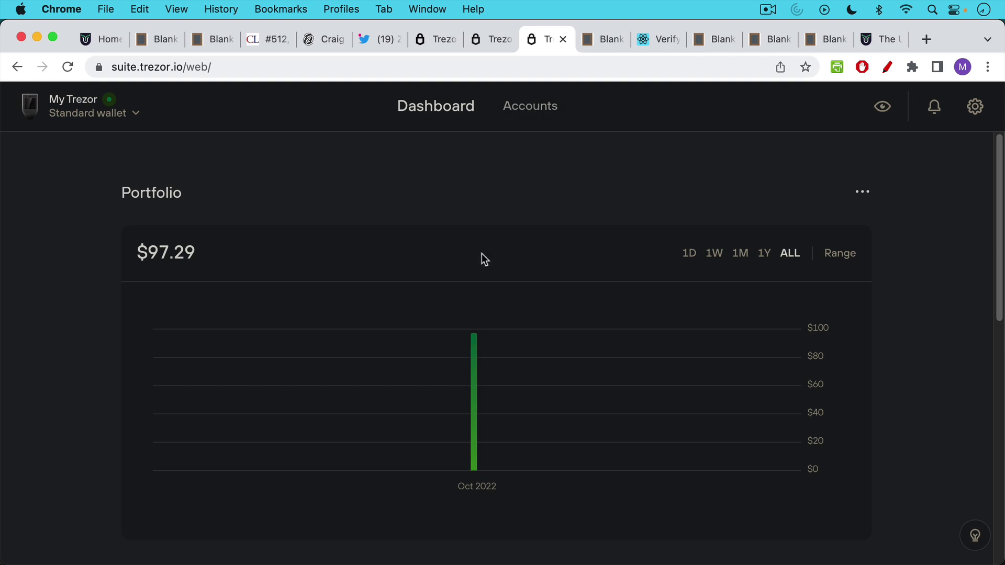
click(531, 108)
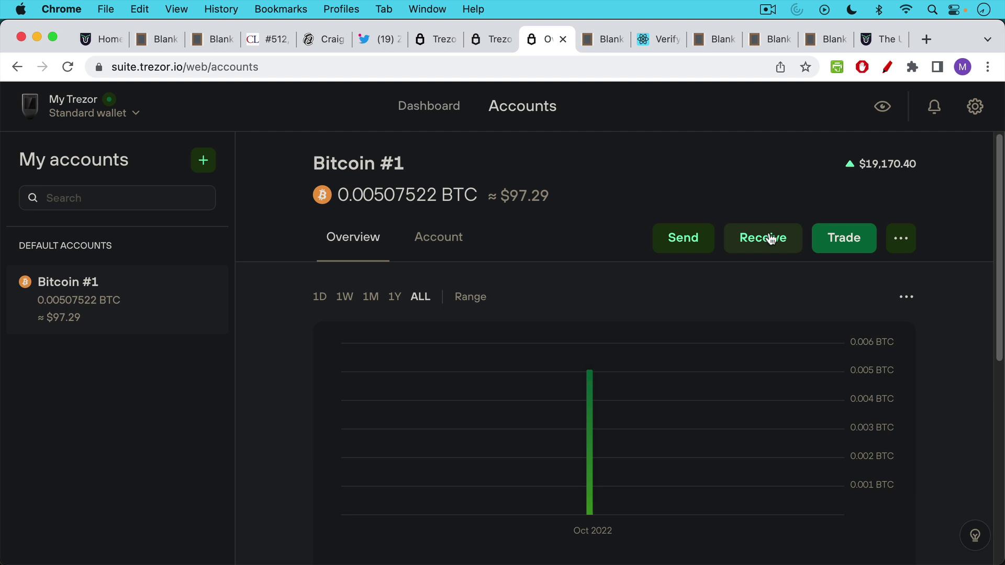
Step: Open Sign & Verify for Bitcoin #1 and choose the used /0 address
click(903, 241)
click(864, 276)
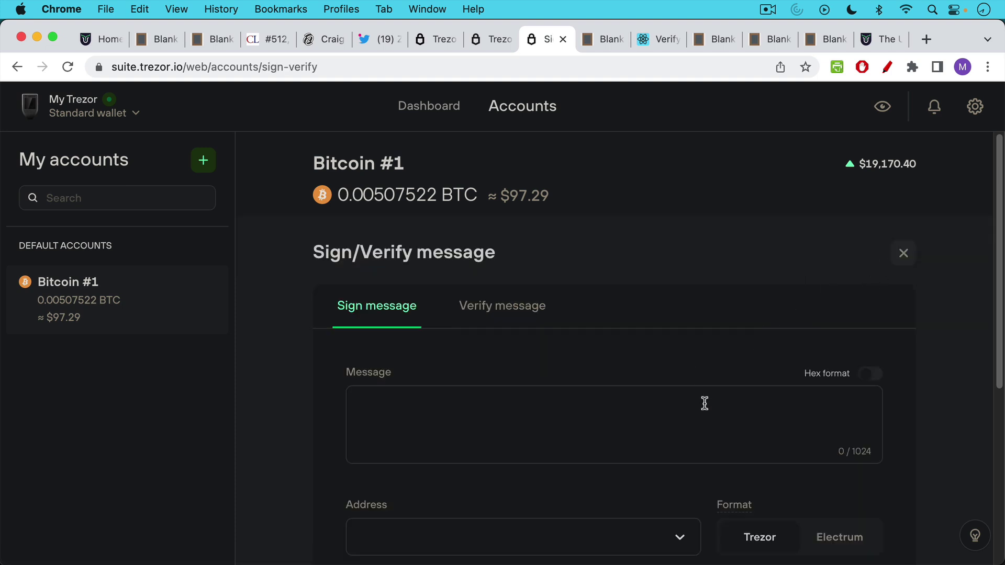
scroll(702, 404, down, 3)
click(679, 463)
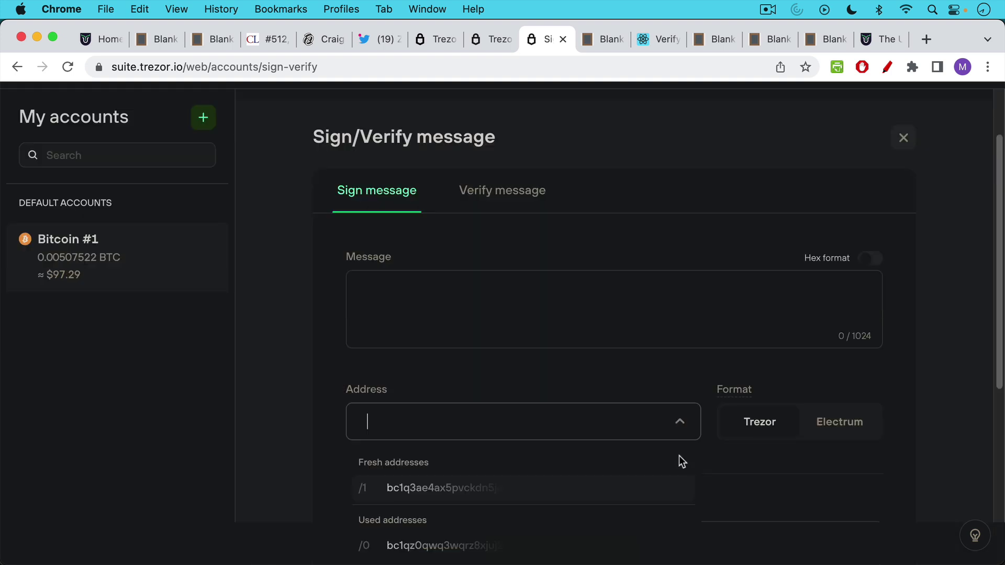
click(474, 546)
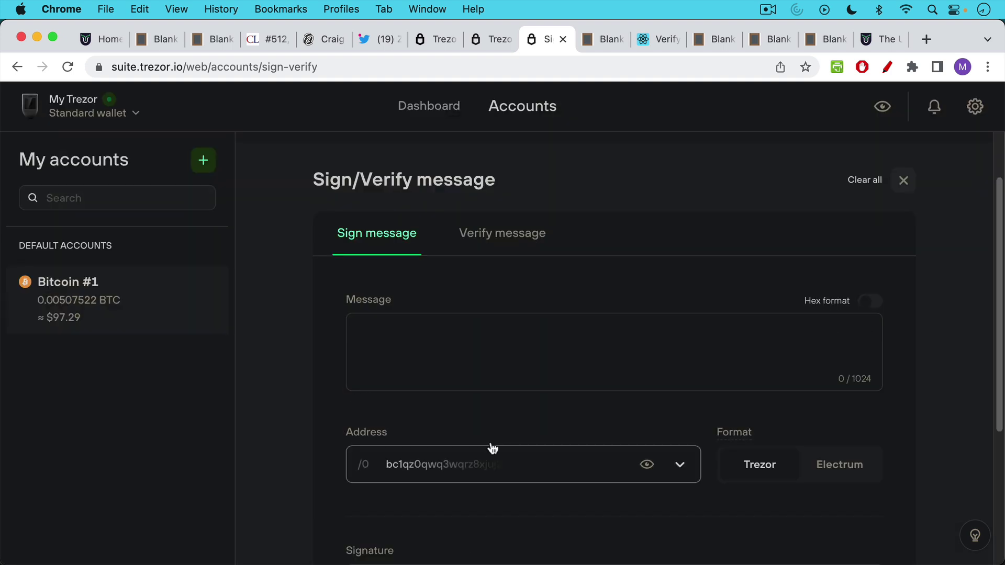
Step: Copy 'Ben Bernanke should be in jail.' from the note and paste it as the message
click(609, 38)
right_click(445, 307)
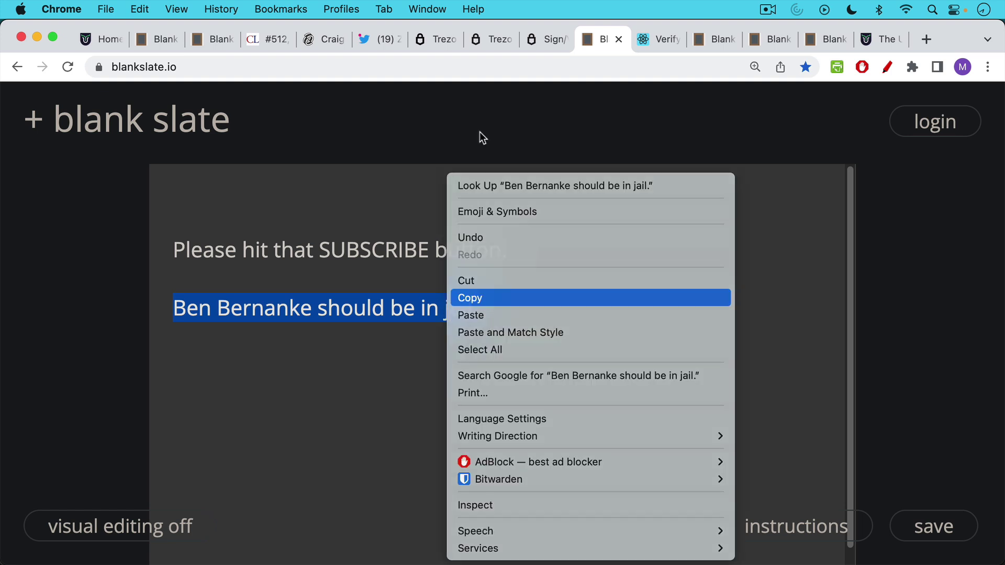
click(544, 40)
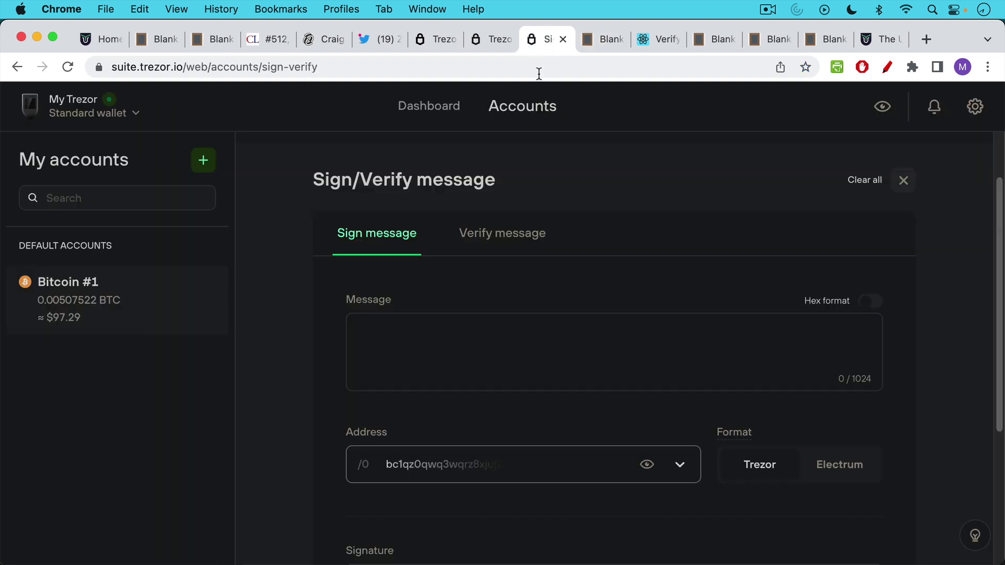
right_click(452, 336)
click(486, 400)
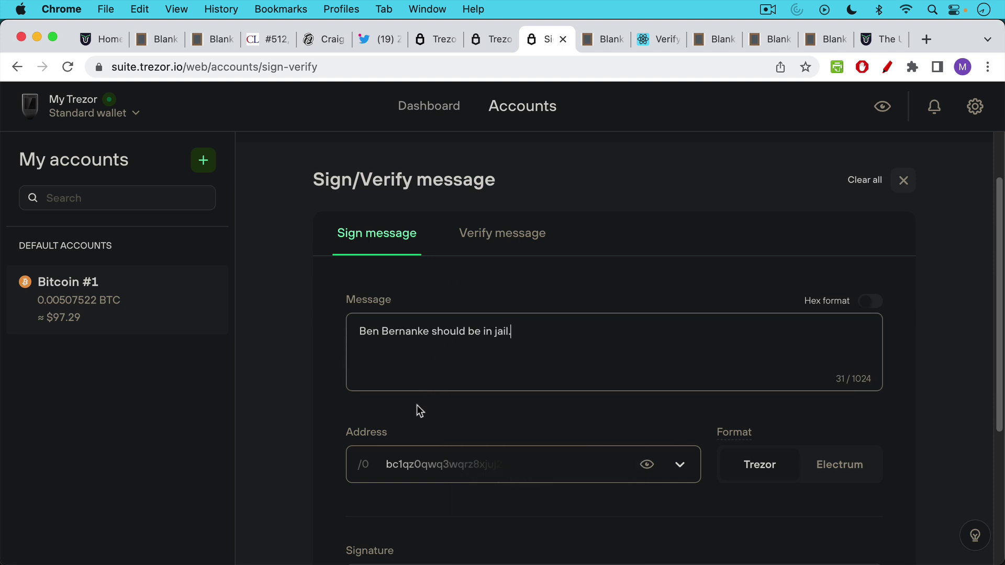
scroll(416, 390, down, 3)
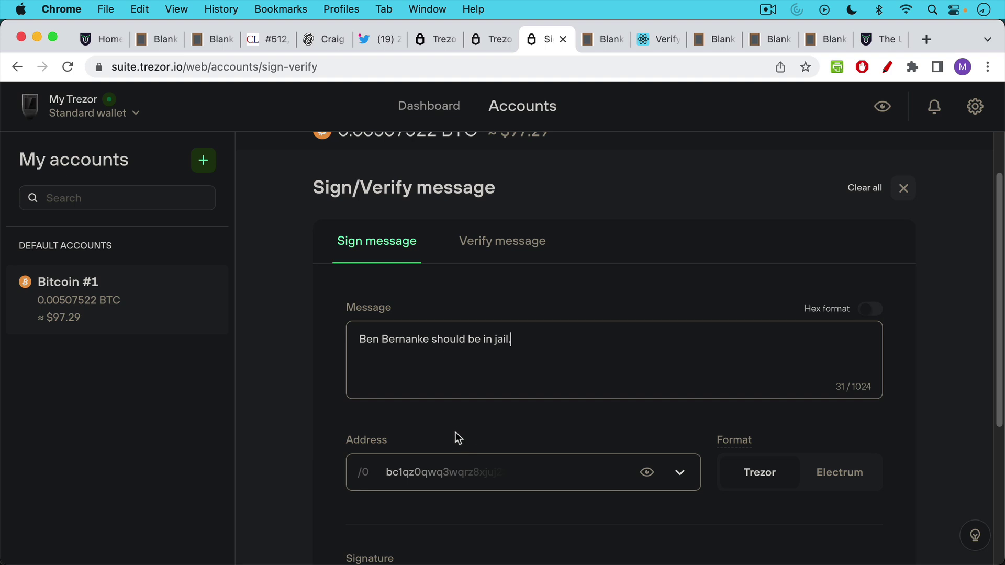
scroll(456, 432, down, 5)
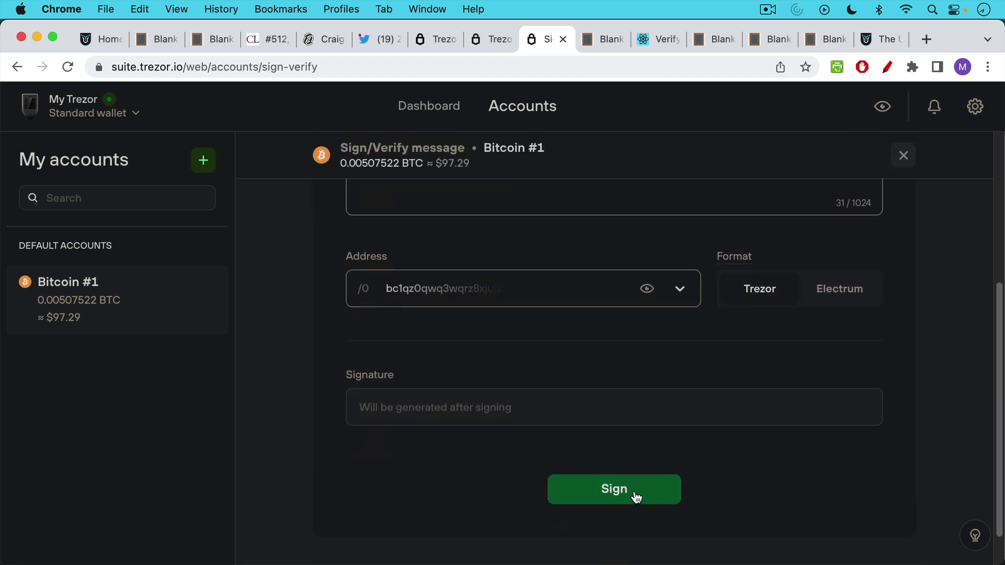
Step: Sign the message on the Trezor, copy the signature, and select the Signature field text
click(634, 493)
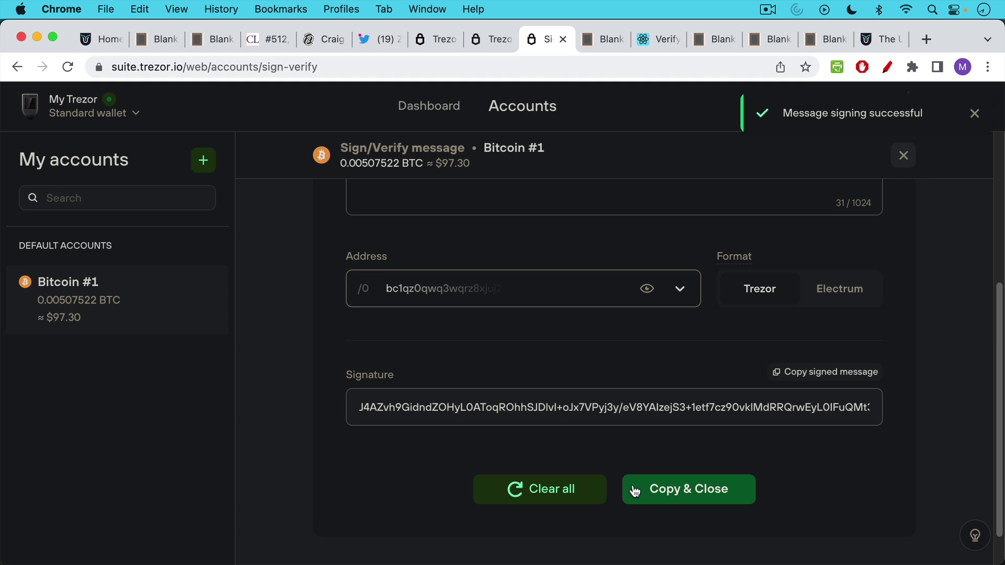
click(634, 490)
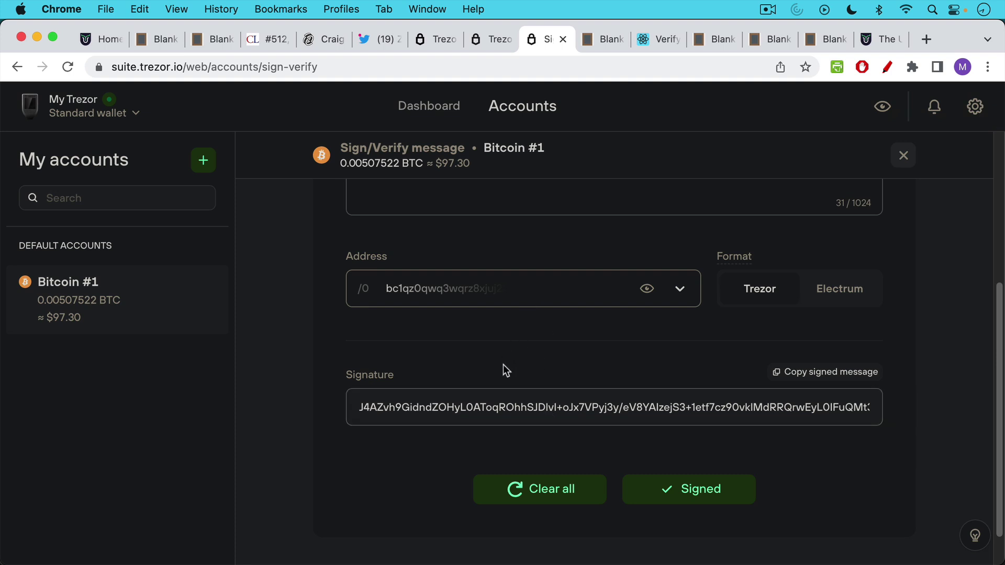
scroll(503, 361, up, 5)
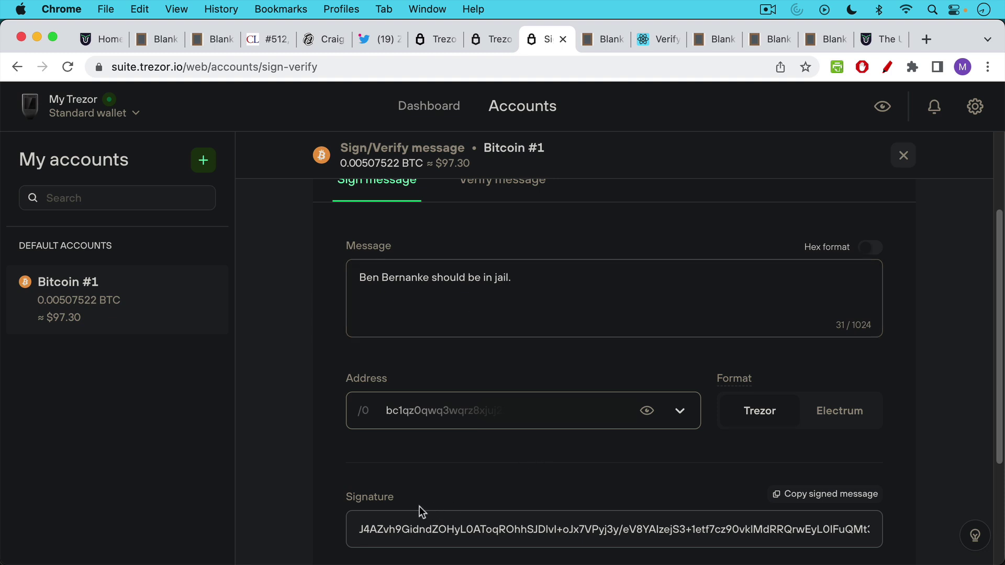
click(359, 530)
triple_click(372, 531)
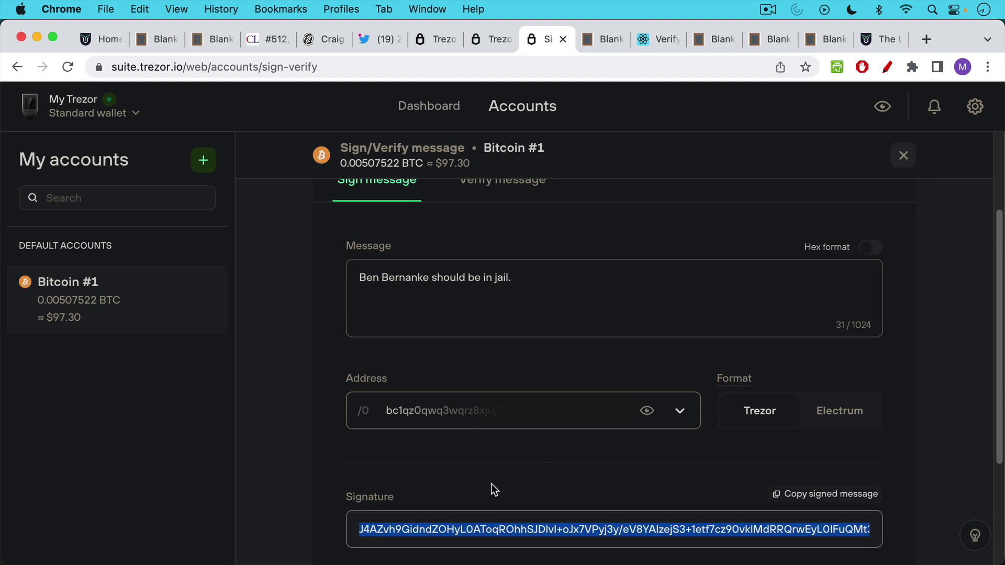
scroll(513, 419, up, 3)
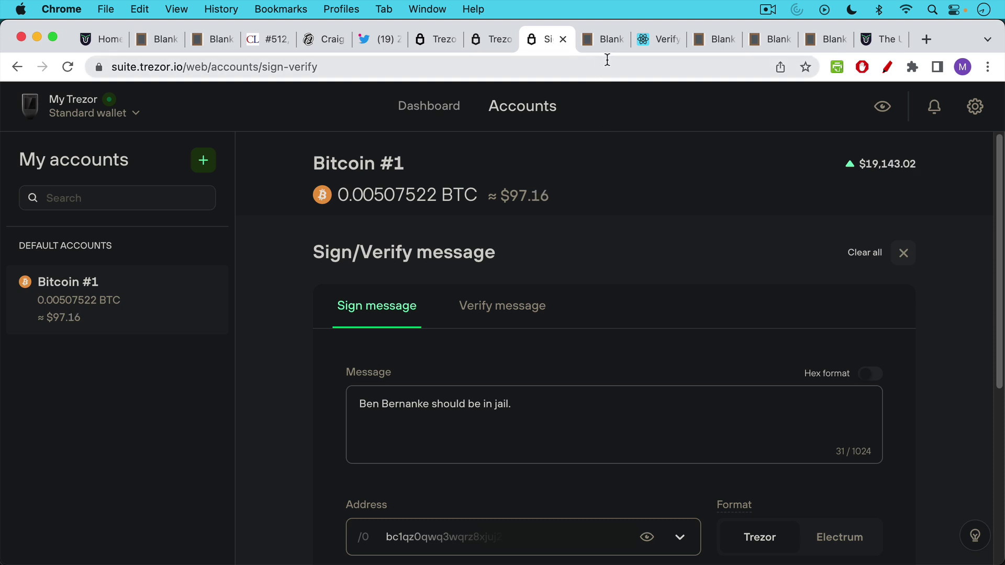
Step: Check the original sentence in Blank Slate, then move to verifybitcoinmessage.com with address and message filled
click(613, 38)
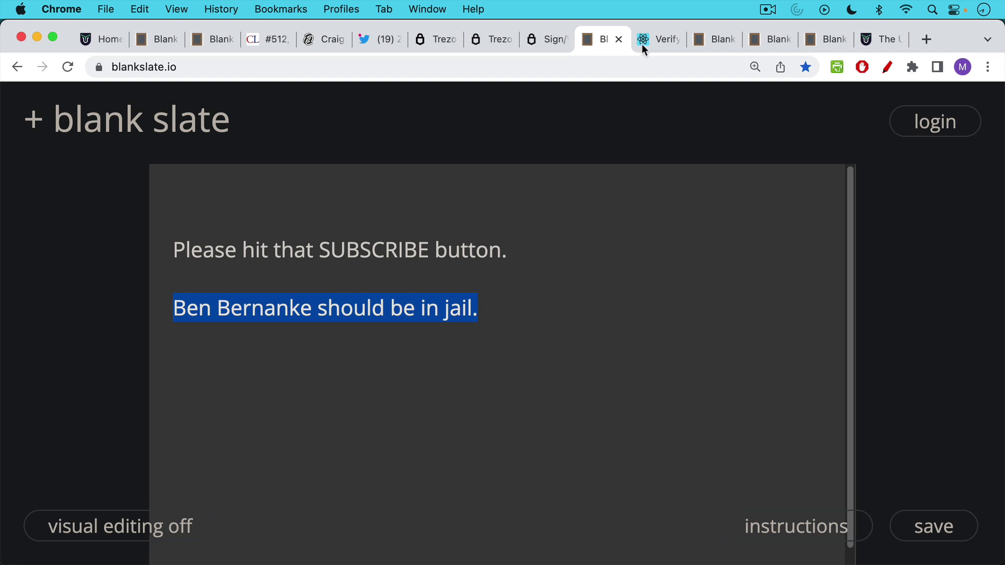
click(547, 40)
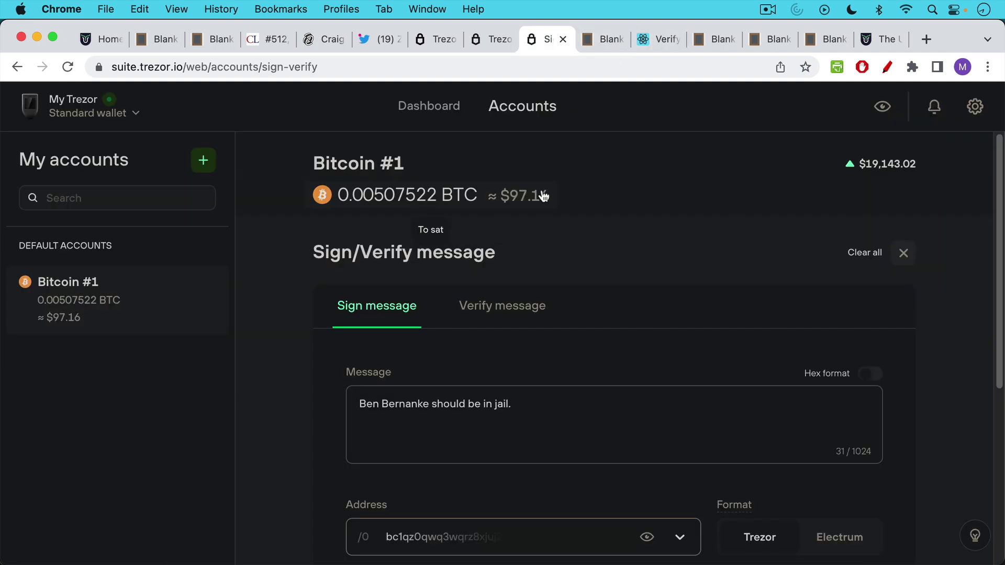
scroll(552, 435, down, 2)
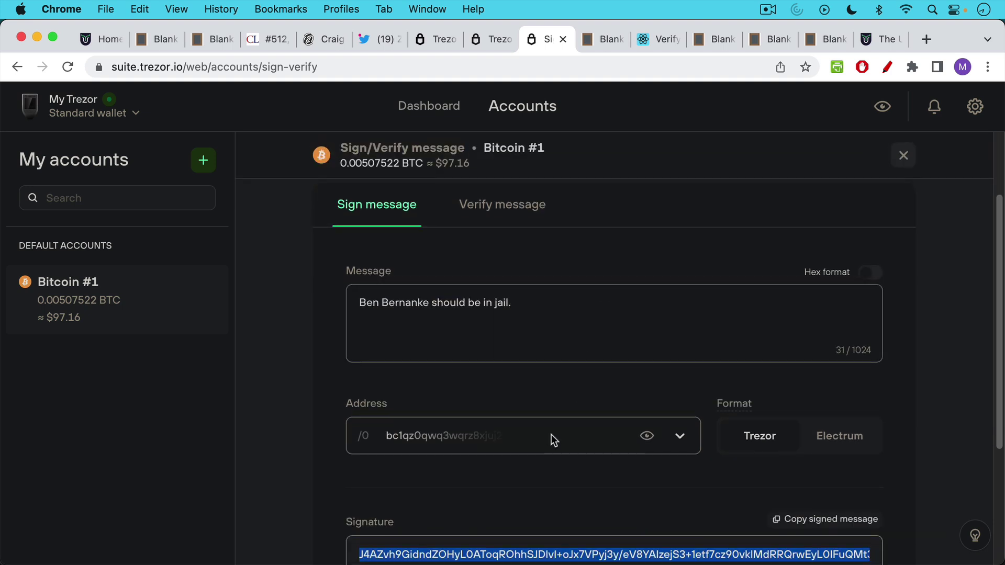
click(660, 38)
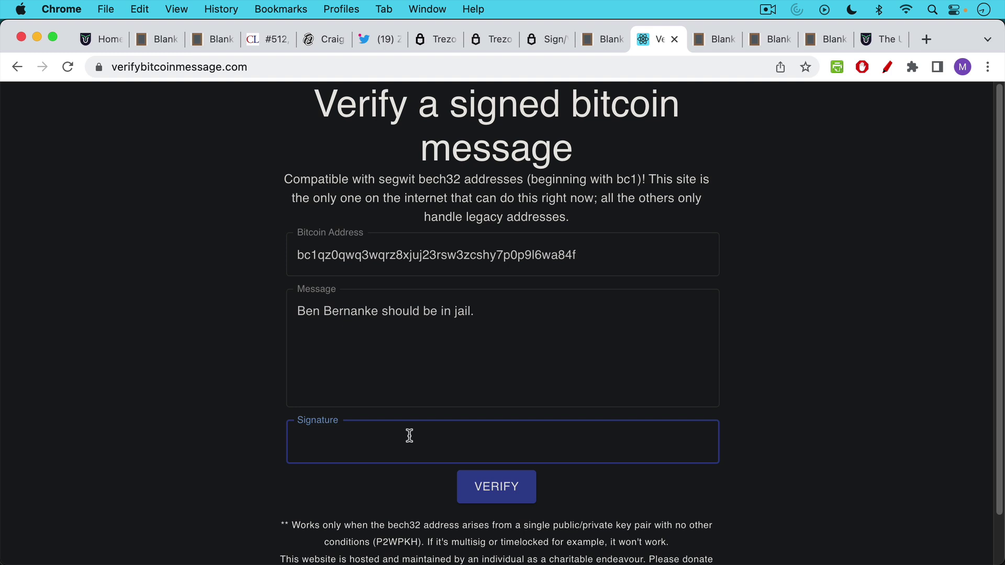
click(544, 40)
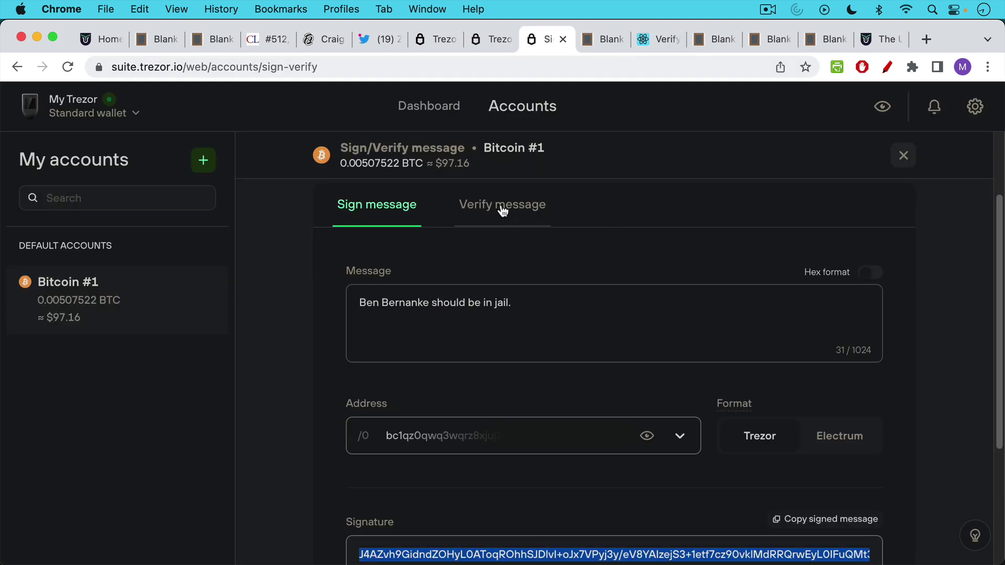
click(653, 40)
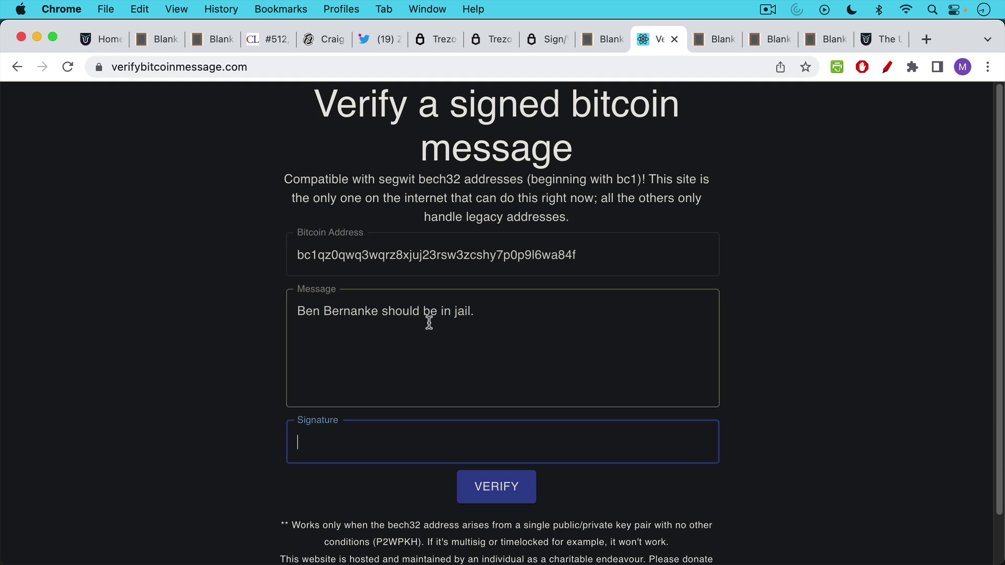
Step: Paste the Trezor signature into the Signature field and verify it as valid
right_click(392, 441)
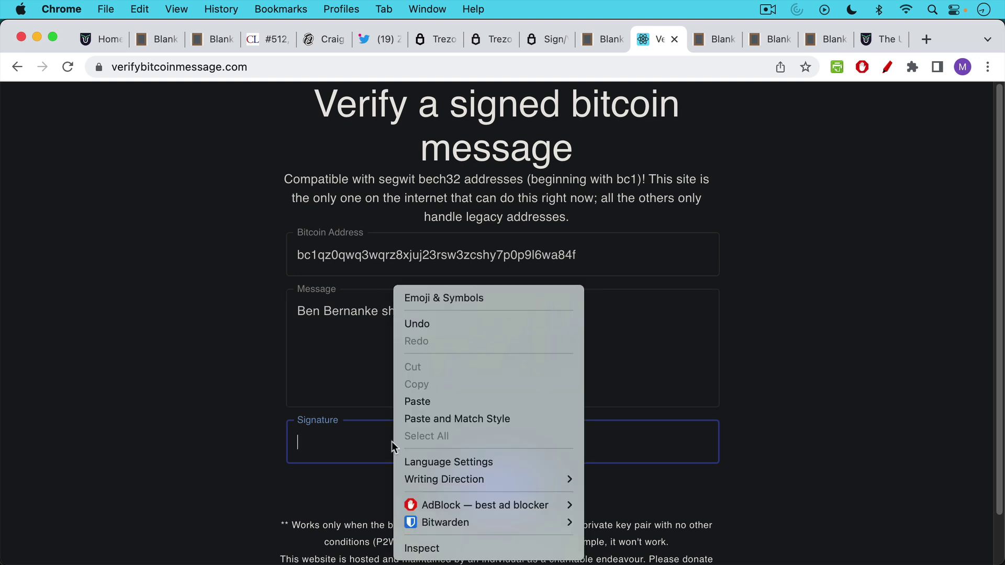
click(414, 402)
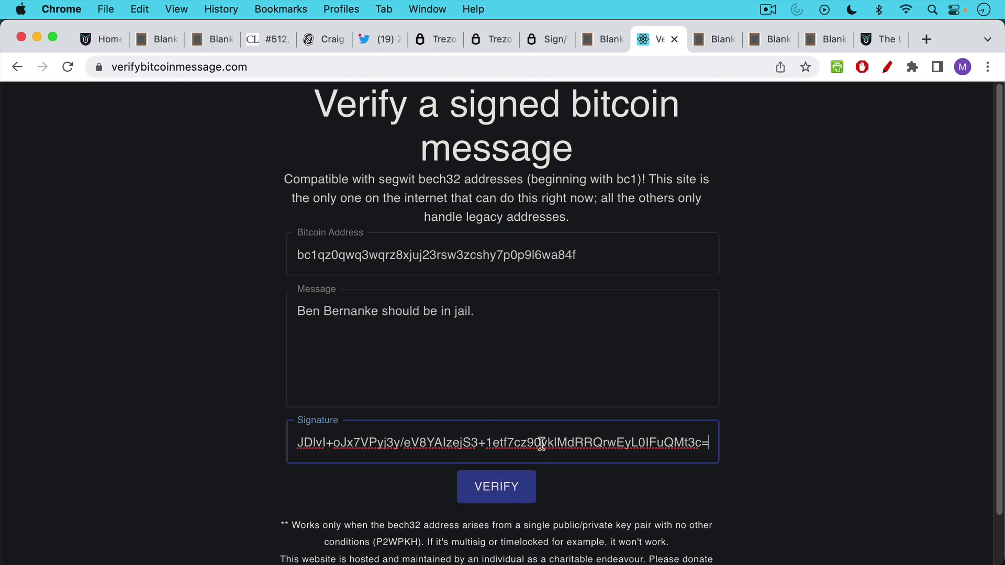
click(518, 493)
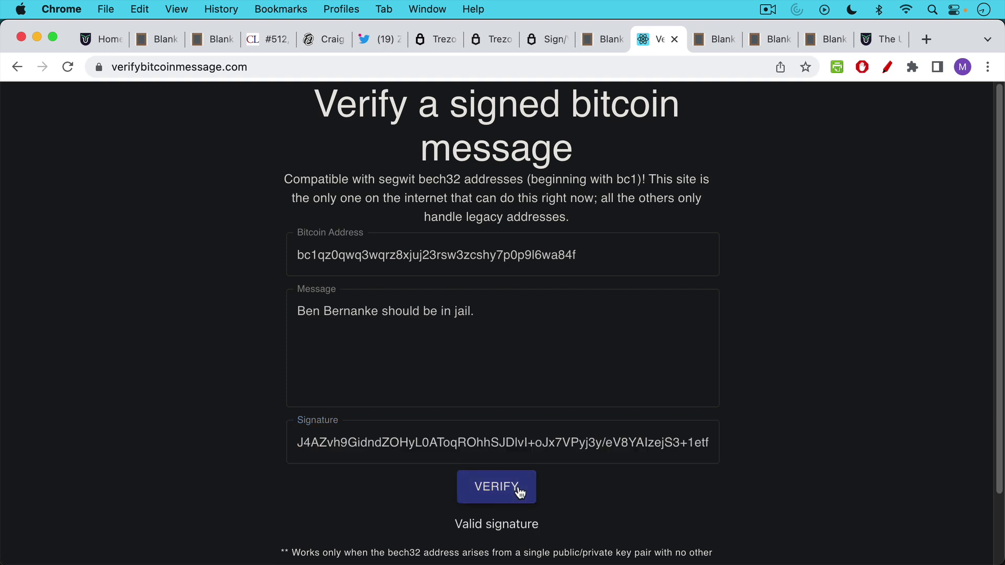
scroll(484, 541, down, 1)
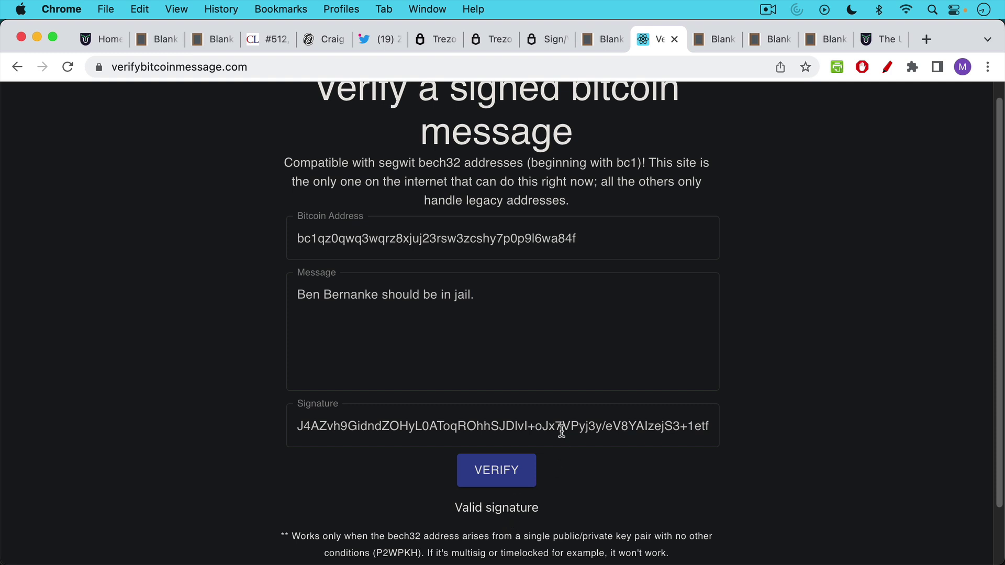
Step: Delete the message's final period and verify, getting an Invalid signature result
click(480, 301)
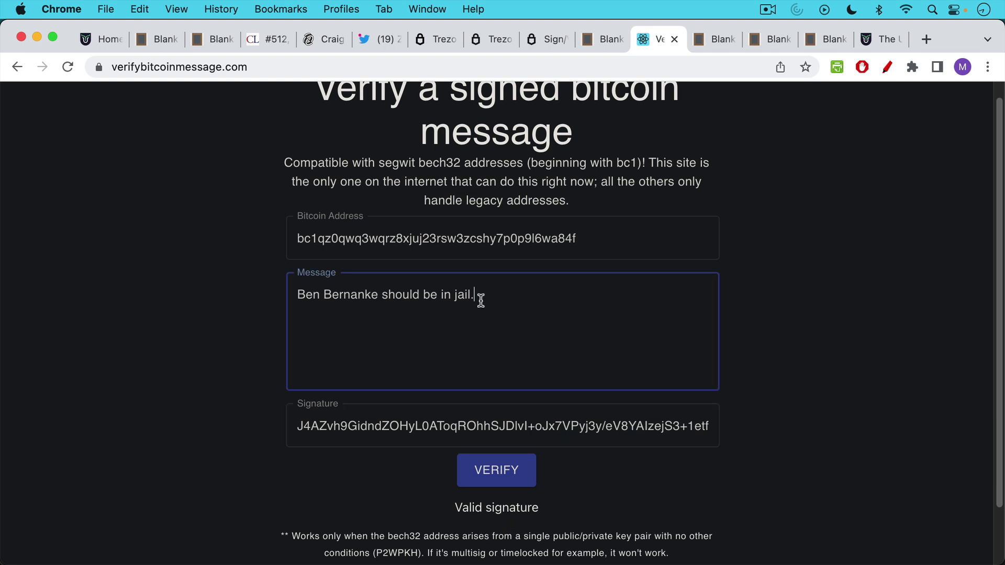
key(BackSpace)
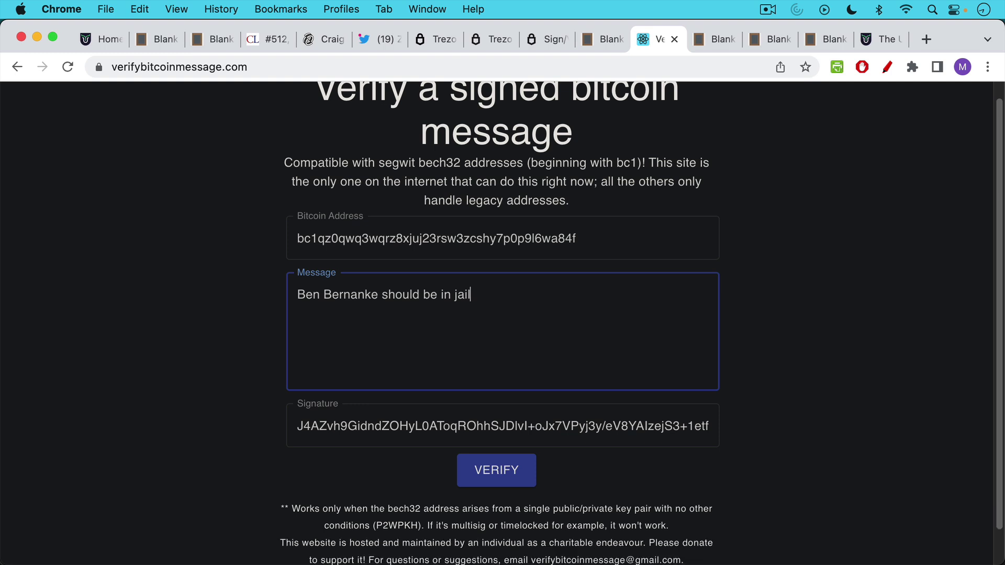
click(511, 473)
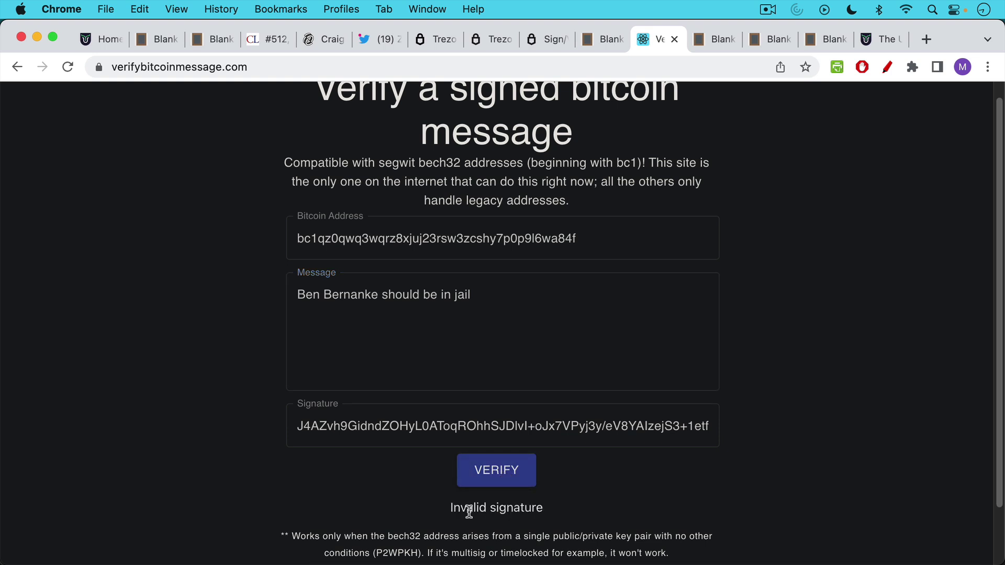
Step: Restore the final period and verify again, getting Valid signature
click(480, 302)
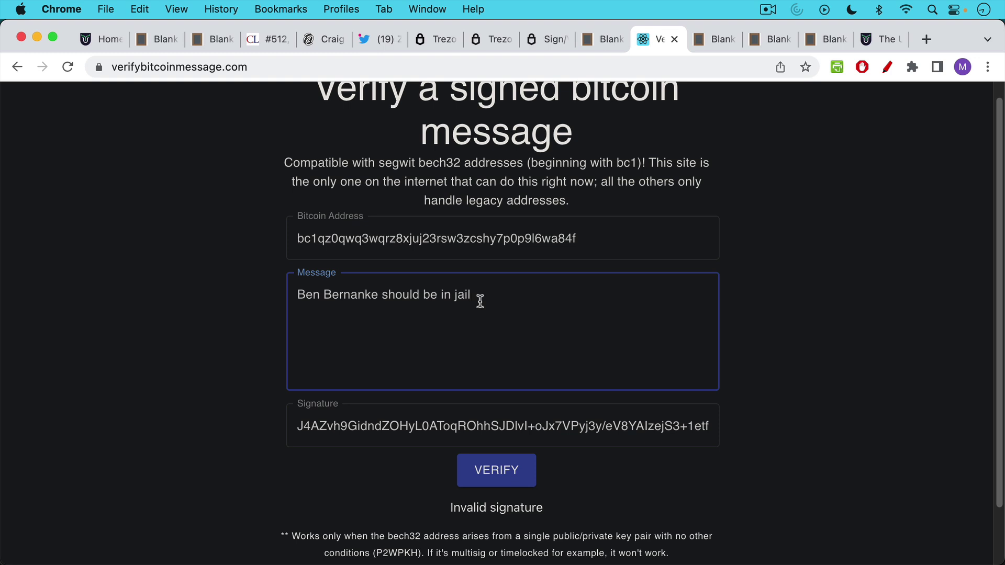
text(.)
click(508, 485)
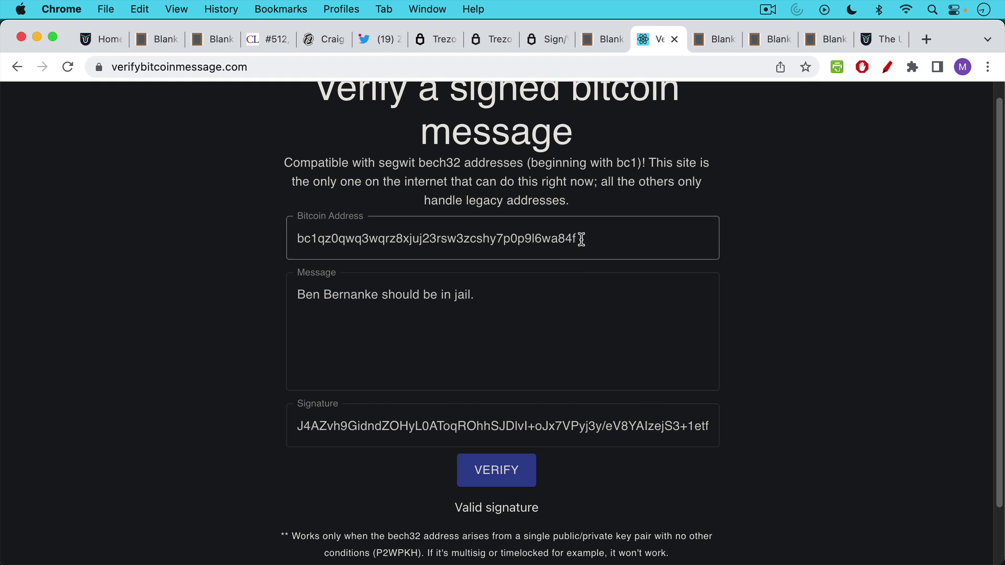
Step: Check the Valid signature result against Trezor's signed message, then open the privacy-concerns note
click(548, 38)
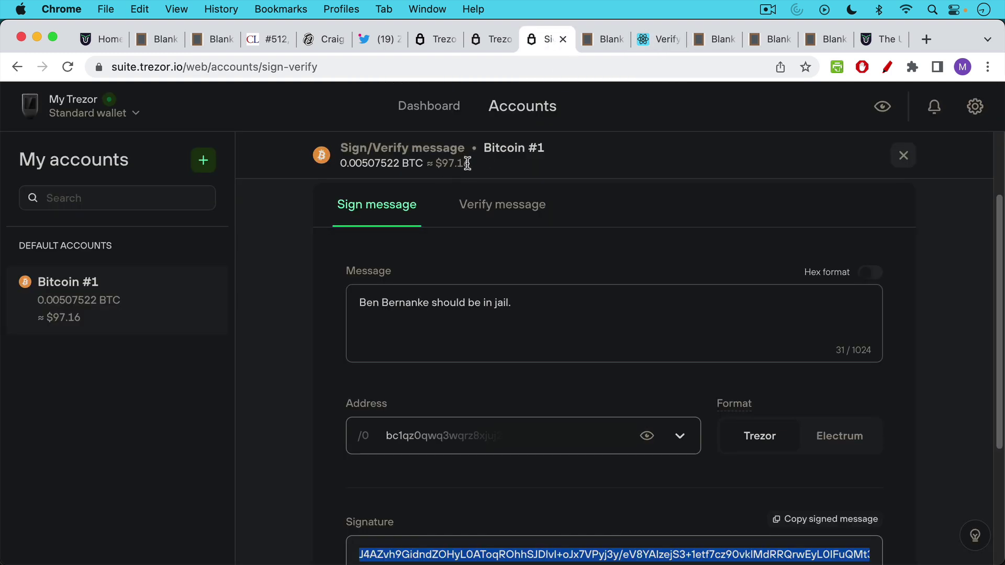
click(706, 38)
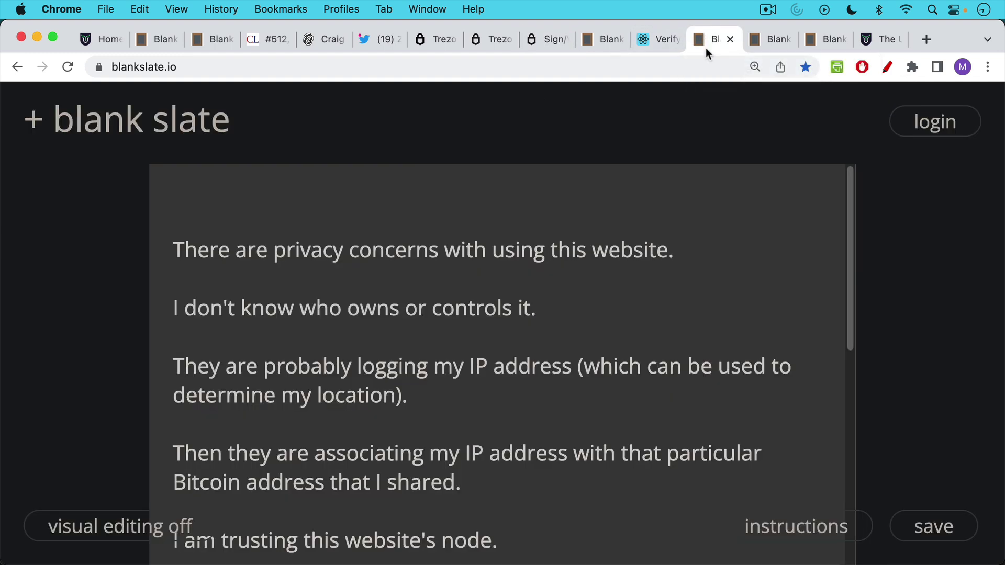
click(658, 42)
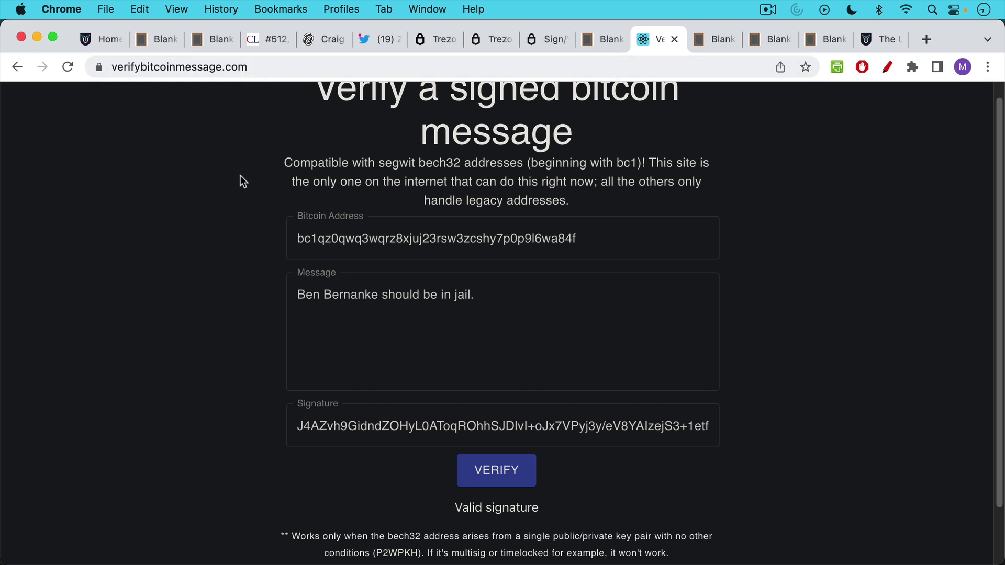
scroll(244, 194, up, 1)
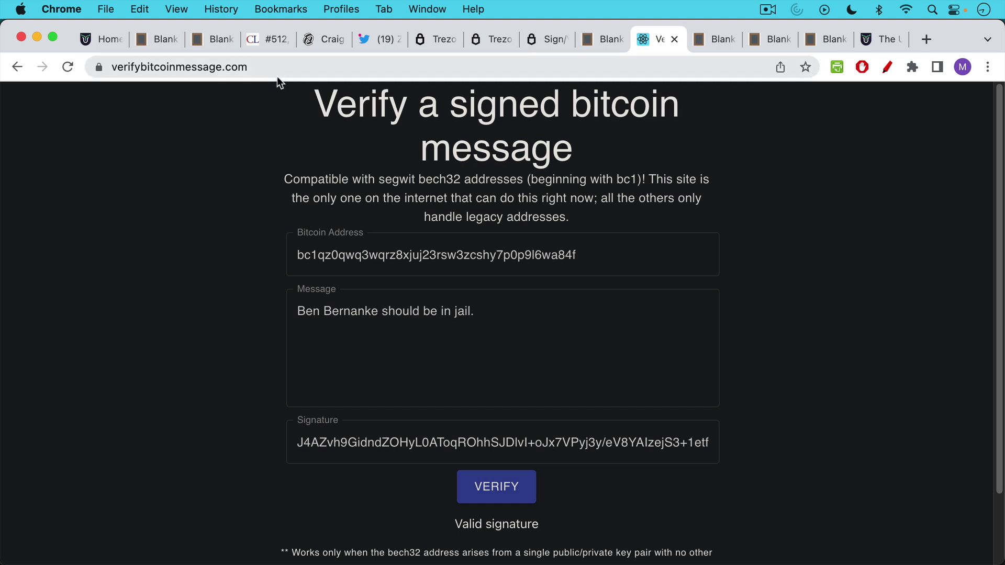
click(715, 42)
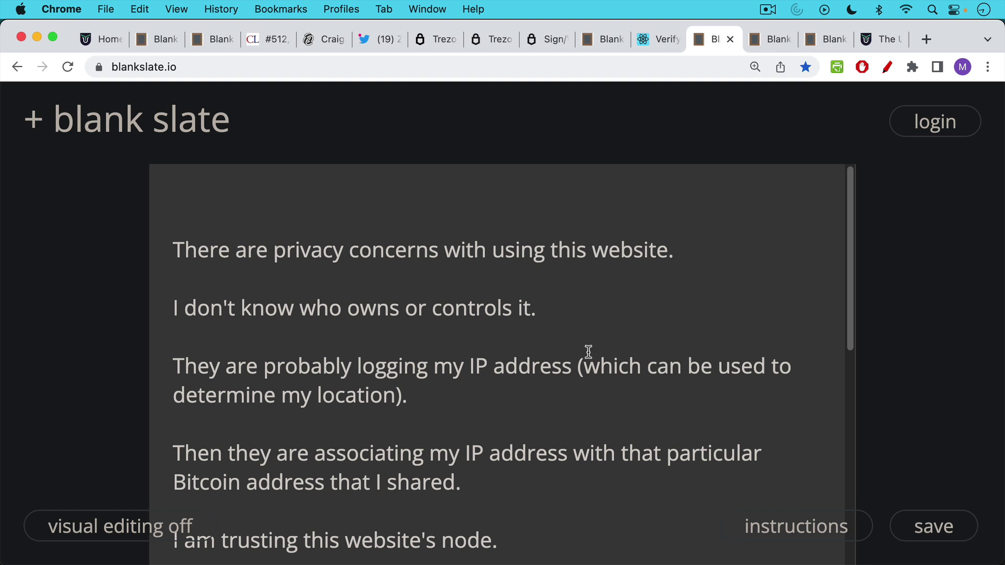
Step: Read the privacy-concerns note, cross-checking the verification result and Trezor's signed message
scroll(585, 356, down, 1)
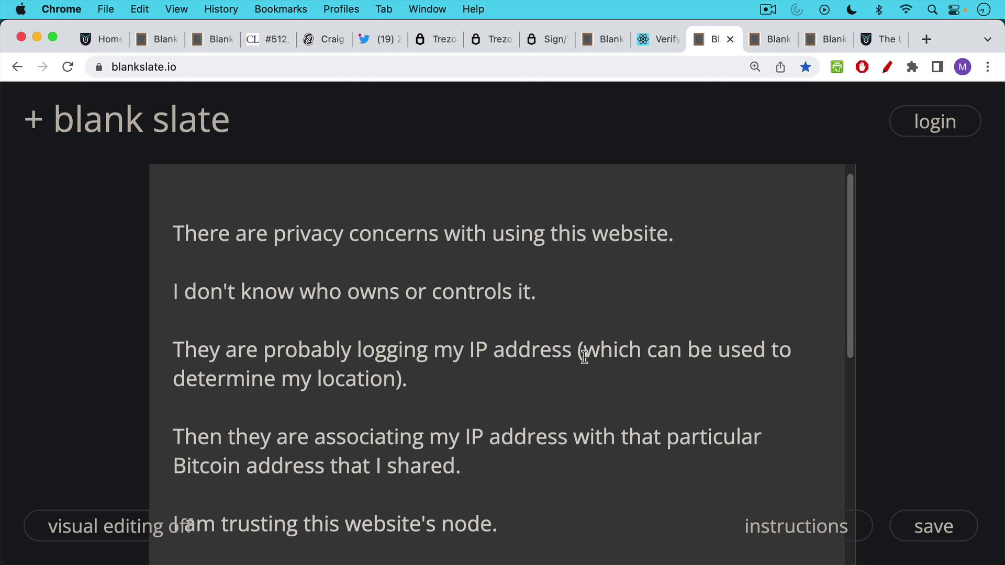
scroll(585, 356, down, 6)
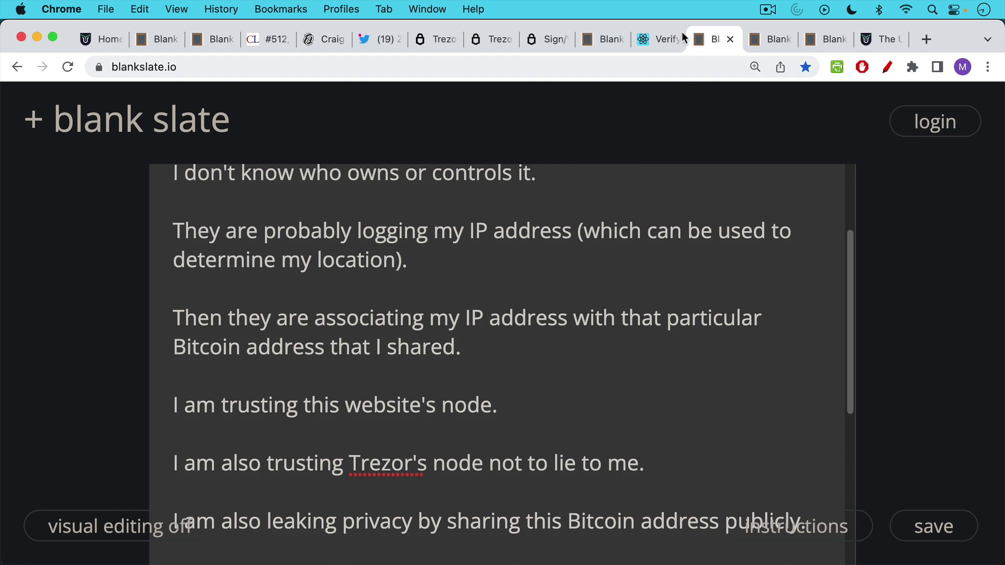
click(663, 39)
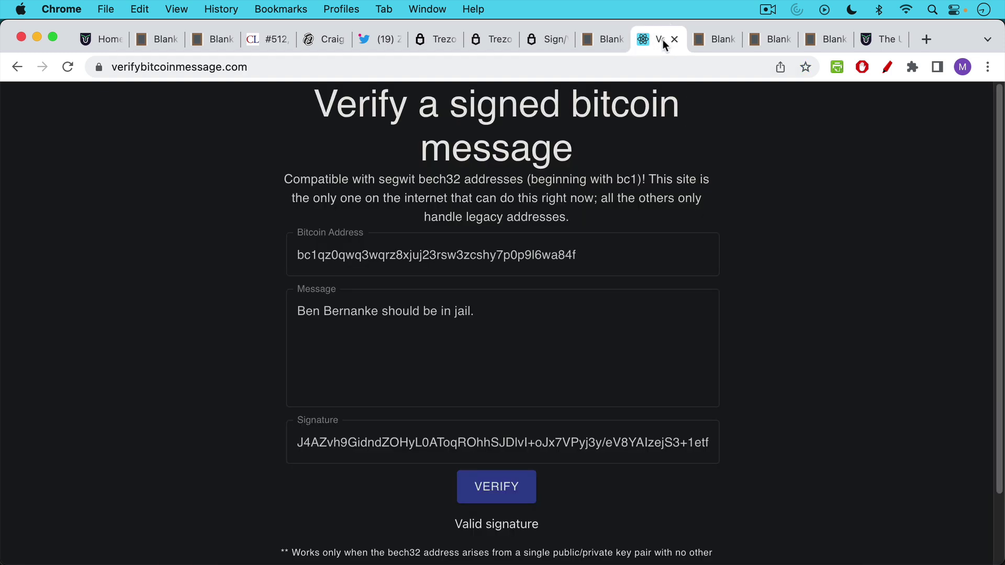
click(705, 38)
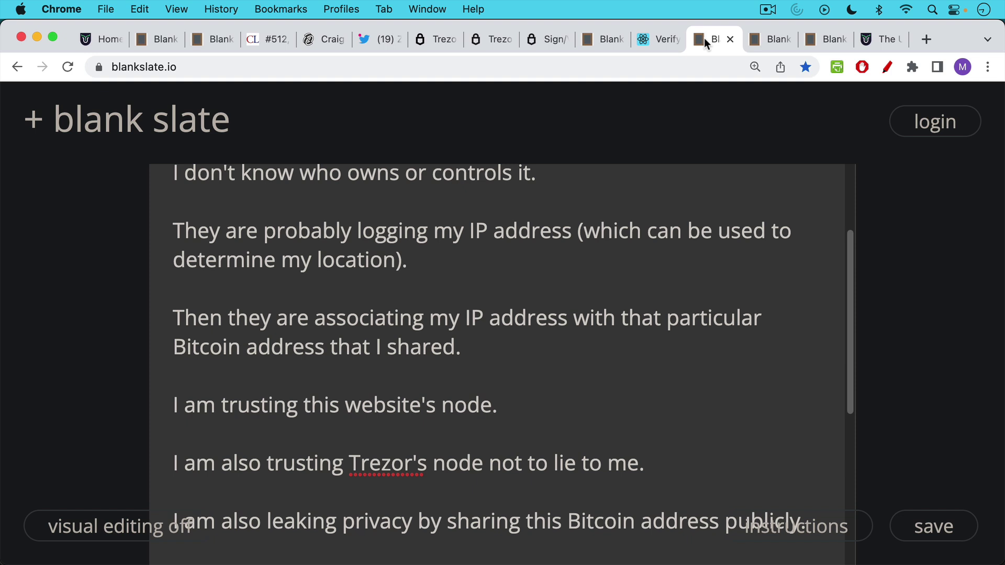
click(547, 40)
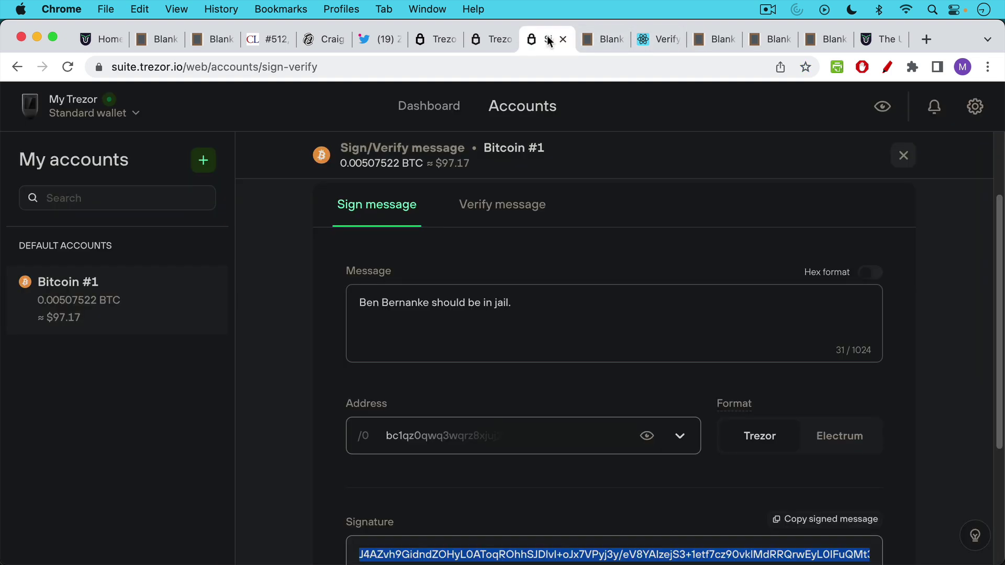
click(709, 41)
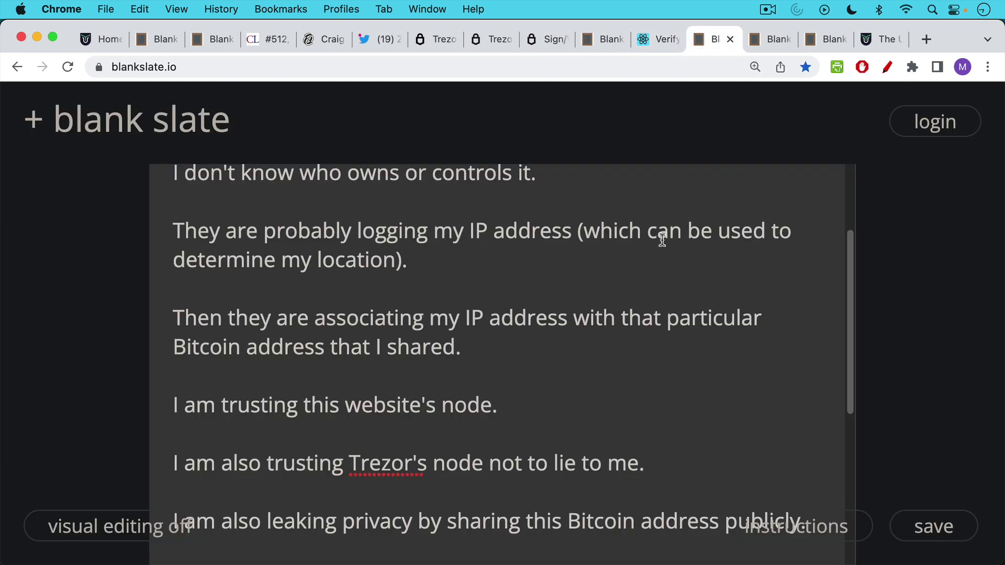
Step: Finish the privacy note to its last line and open the note on sweeping the BTC
scroll(659, 246, down, 2)
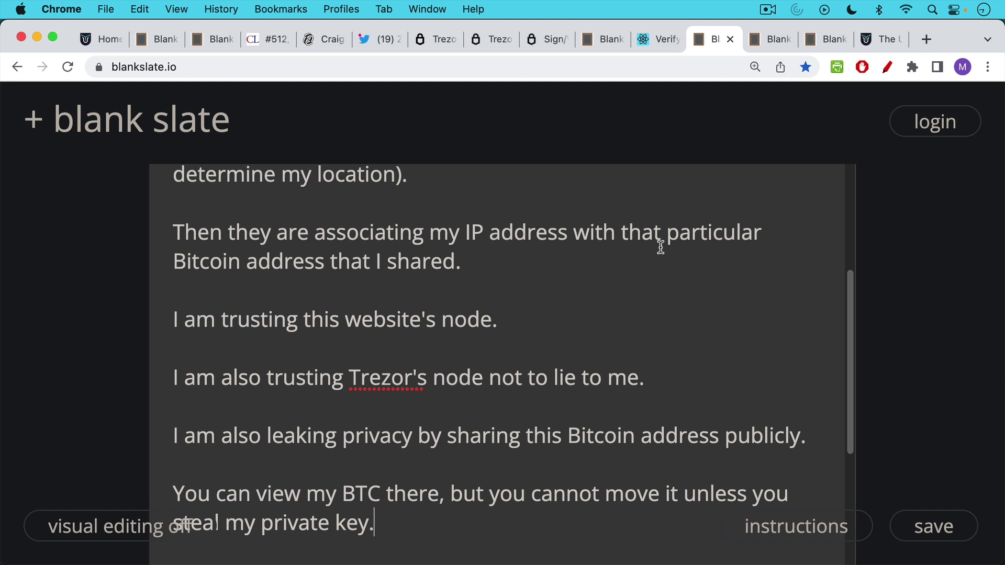
scroll(660, 247, down, 2)
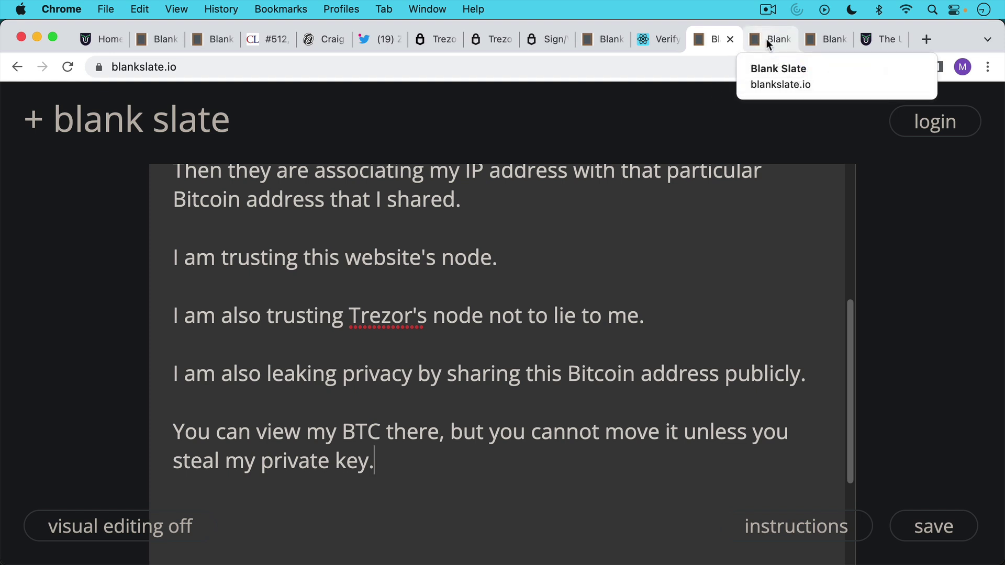
scroll(713, 259, up, 2)
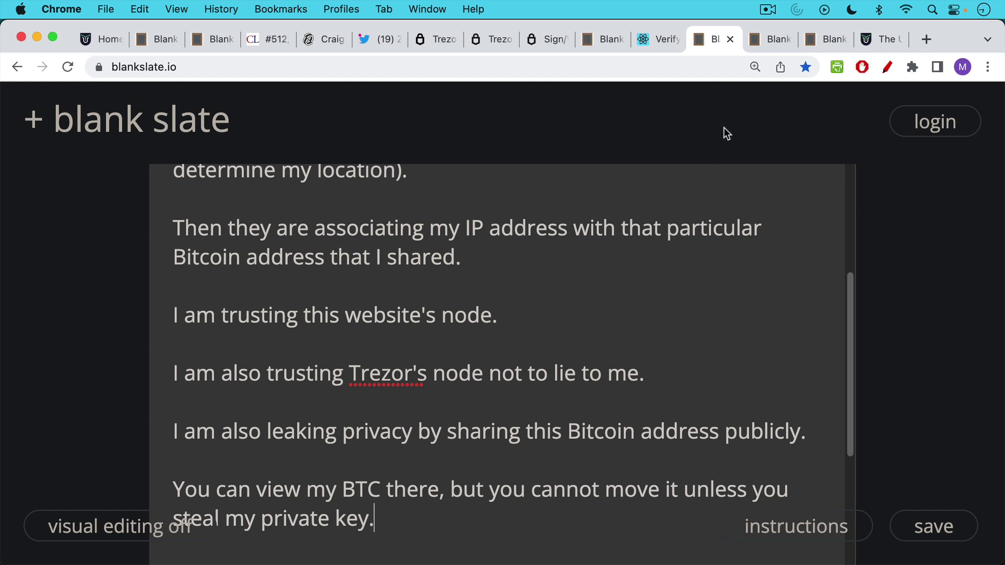
click(769, 42)
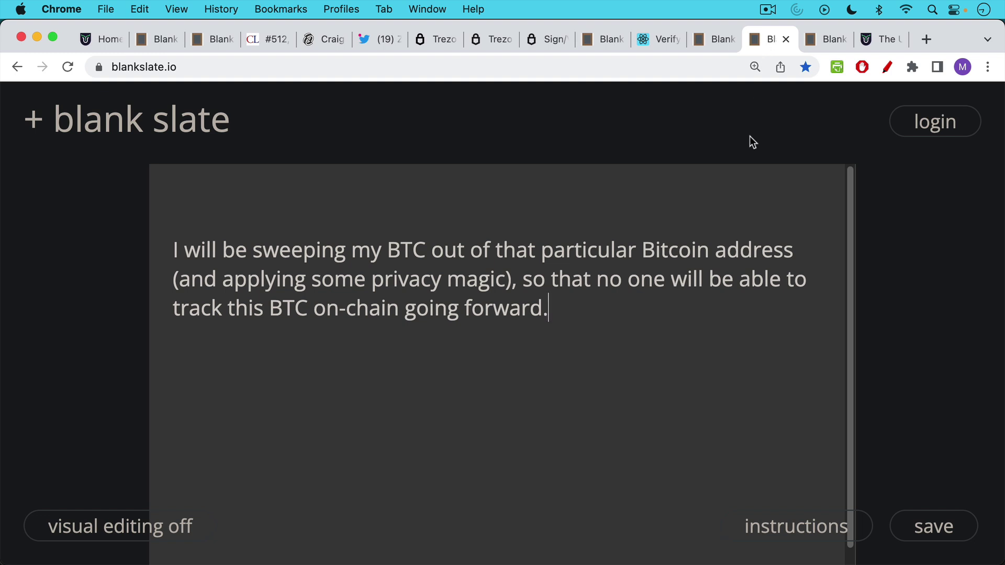
Step: Go through the privacy and BTC-sweeping notes to the 'Bitcoin signed messages' note, then return to Valid signature
click(657, 38)
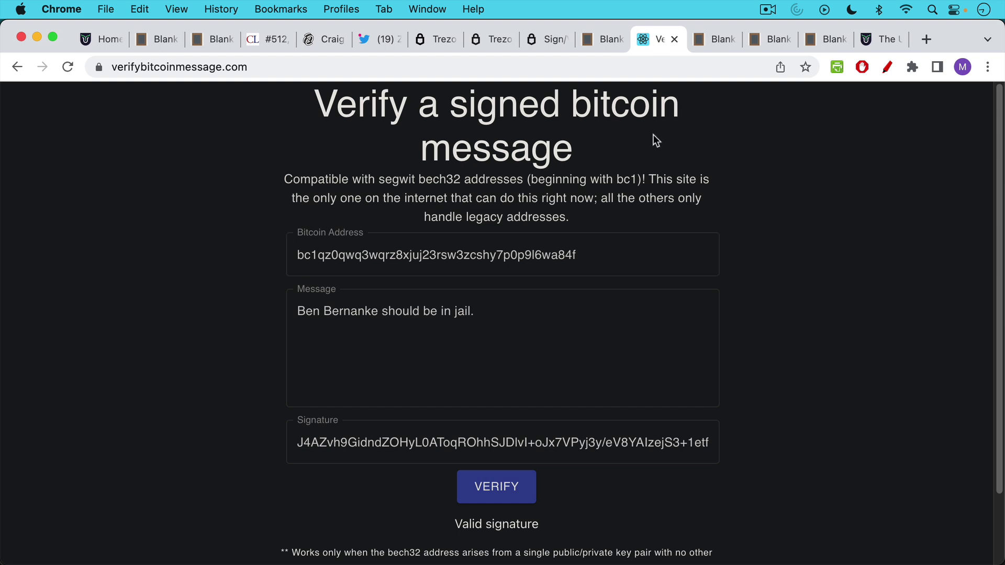
click(717, 42)
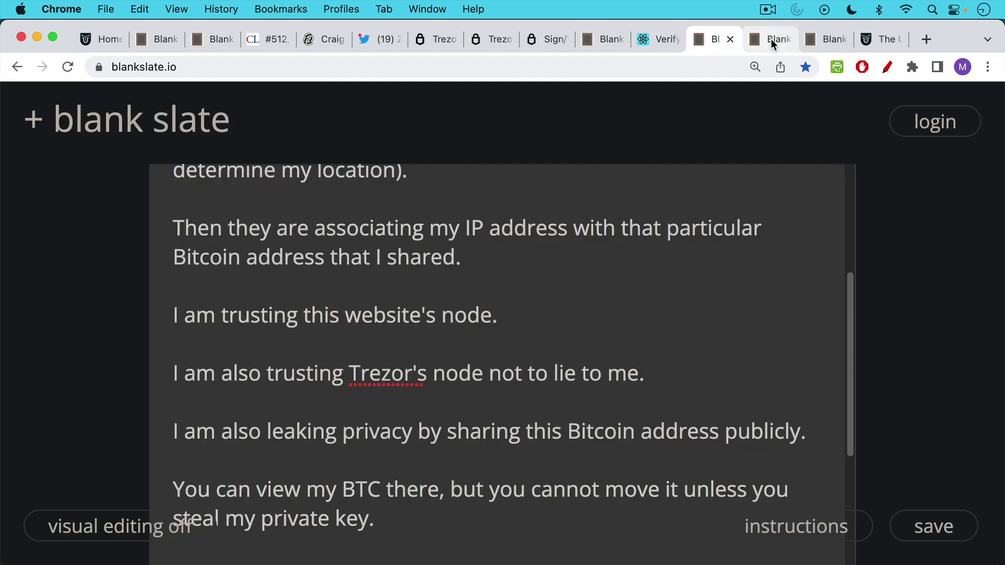
click(771, 39)
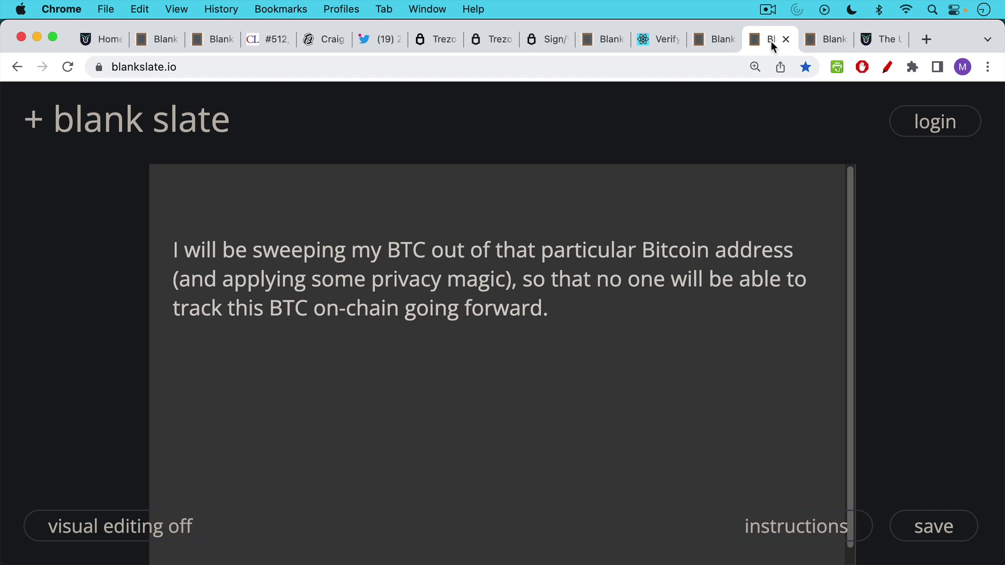
click(820, 40)
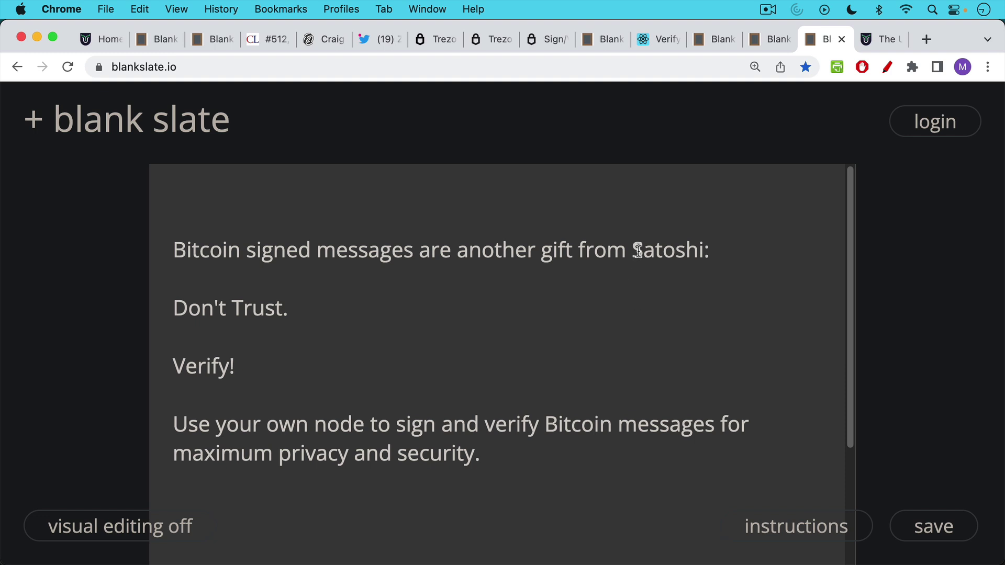
click(660, 40)
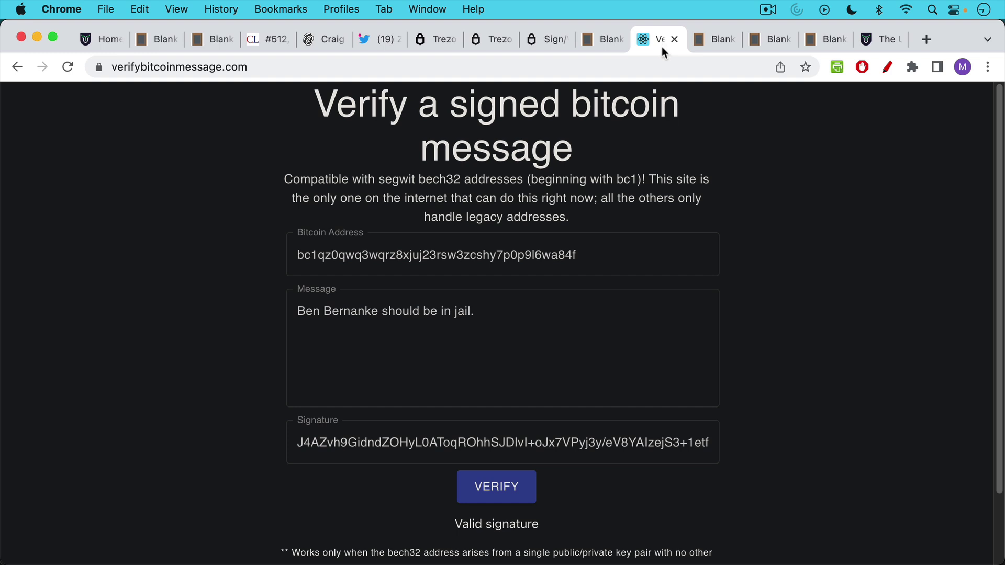
Step: Show Trezor Suite's Bitcoin #1 Sign message page with the message and its signature
click(543, 39)
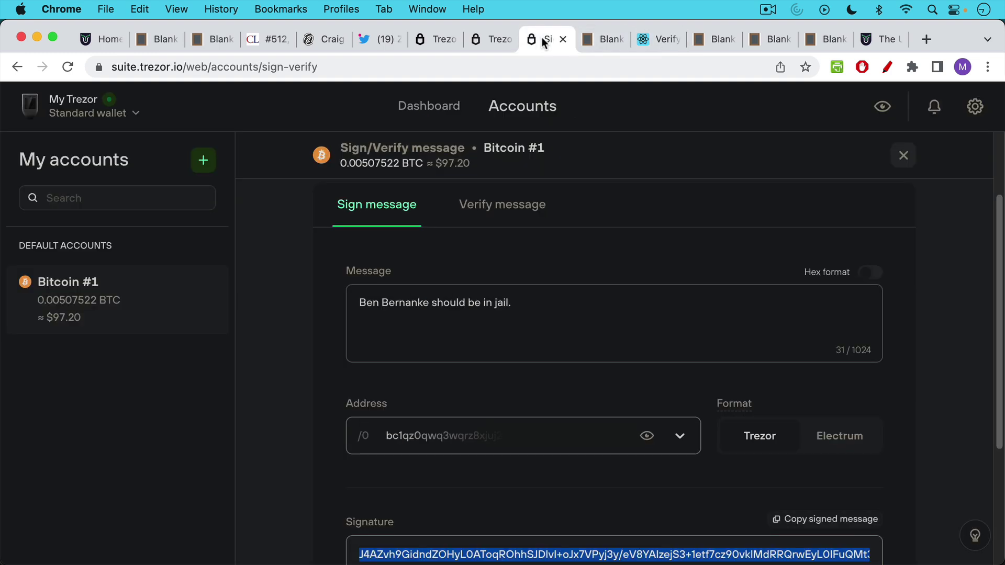
click(872, 45)
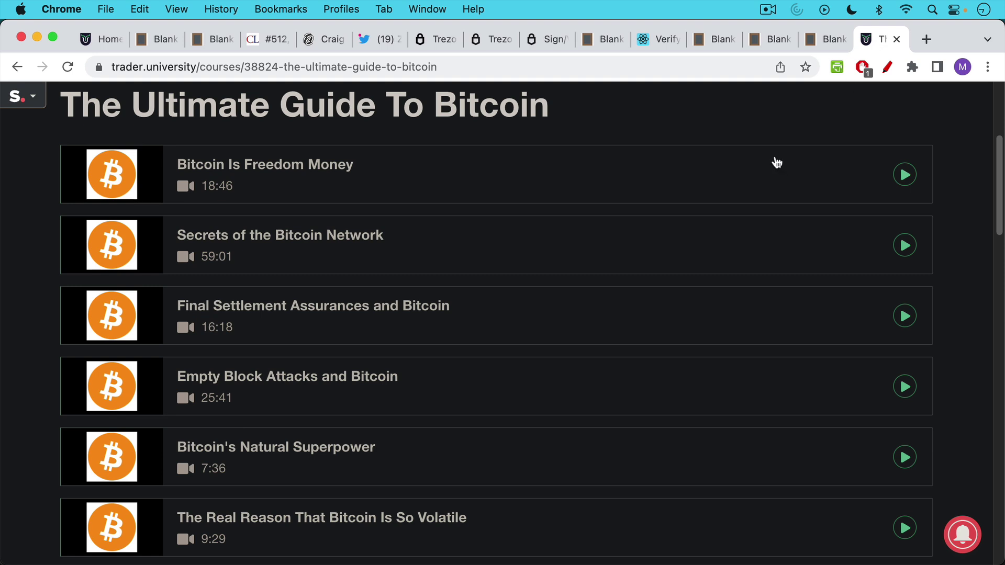